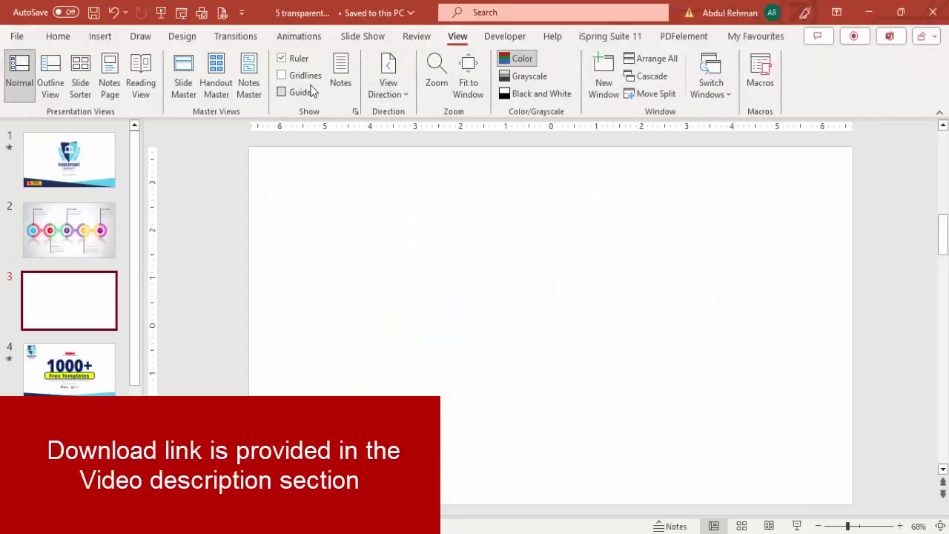
Step: Place a Donut shape on the slide and remove its outline
left_click(100, 36)
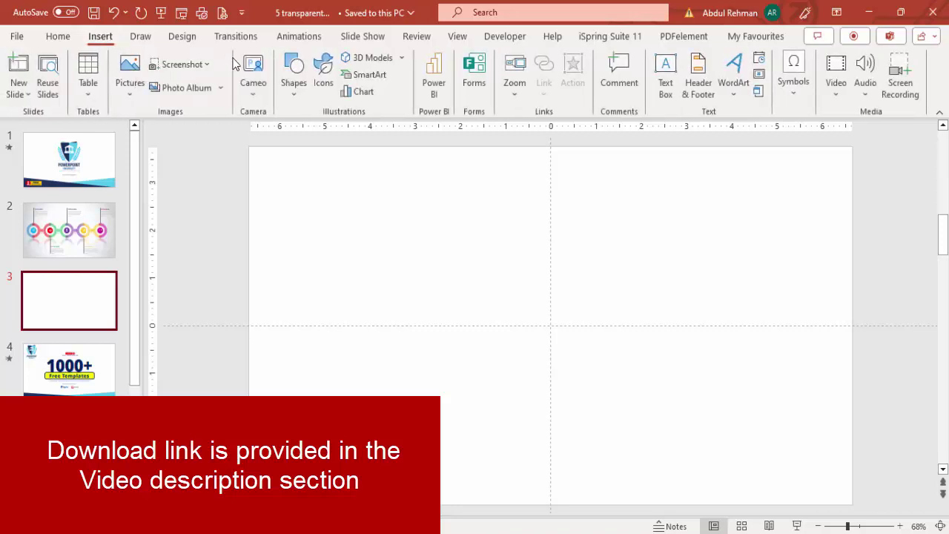
left_click(294, 94)
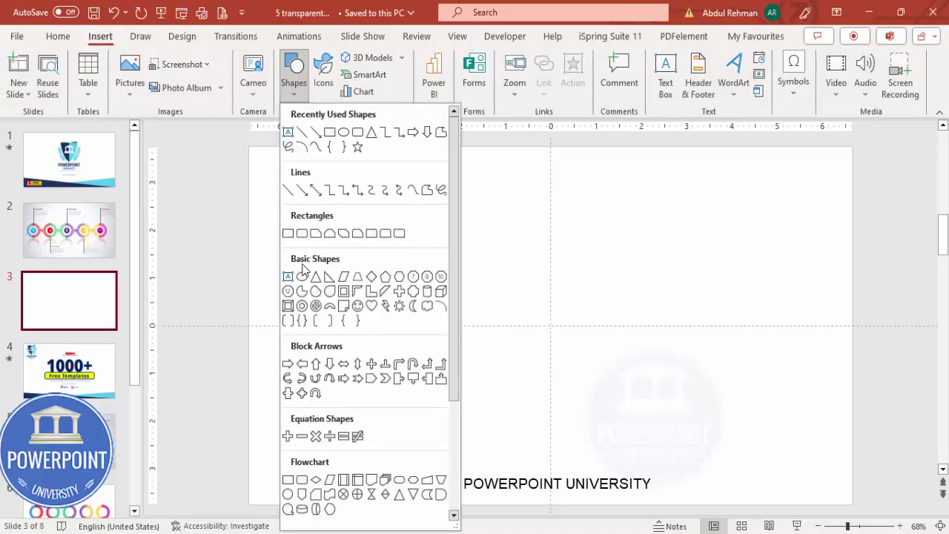
left_click(301, 306)
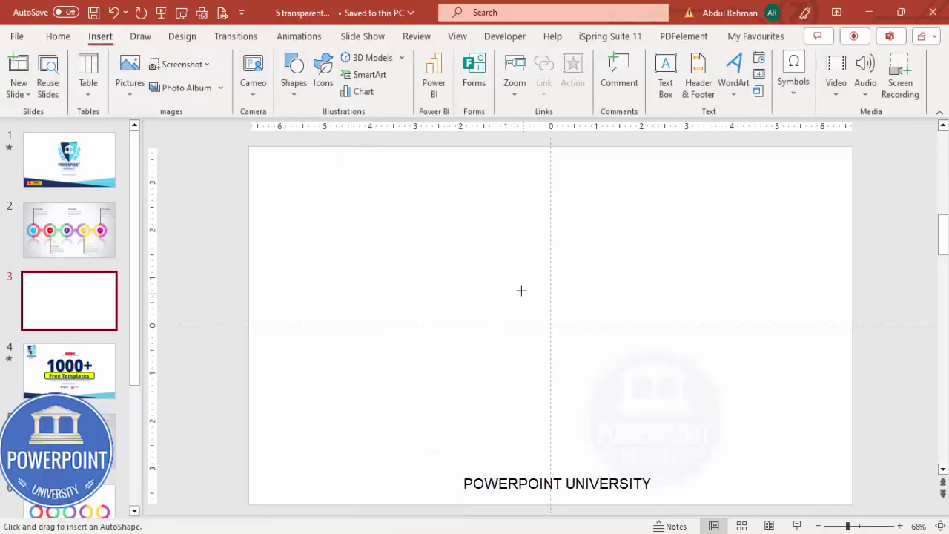
left_click(512, 286)
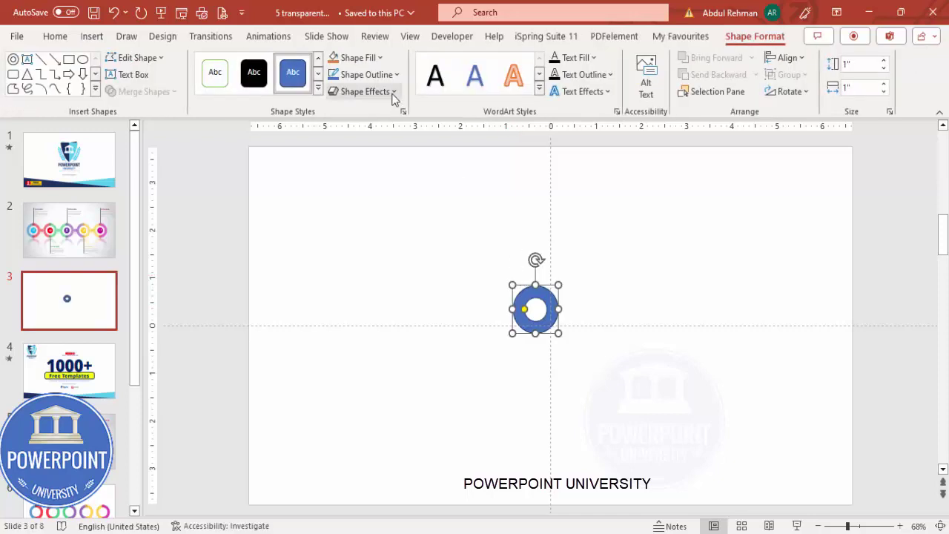
left_click(392, 74)
left_click(394, 279)
Step: Size the donut to 3" by 3" and drag its handle to thin the ring
left_click(869, 69)
type("3")
key("Tab")
type("3")
key("Tab")
left_click_drag(546, 359, 536, 361)
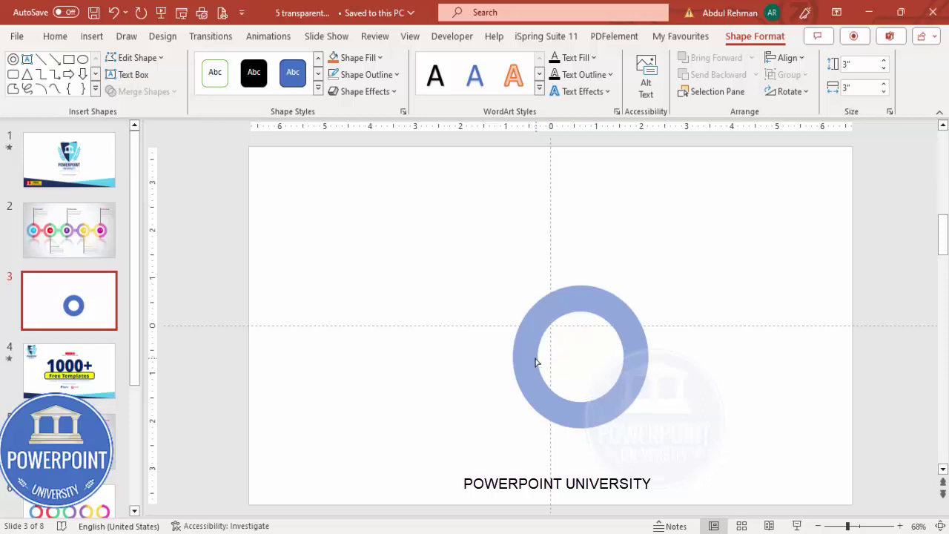
left_click_drag(536, 362, 535, 358)
Step: Align the donut to the centre and middle of the slide
left_click(786, 57)
left_click(812, 98)
left_click(785, 57)
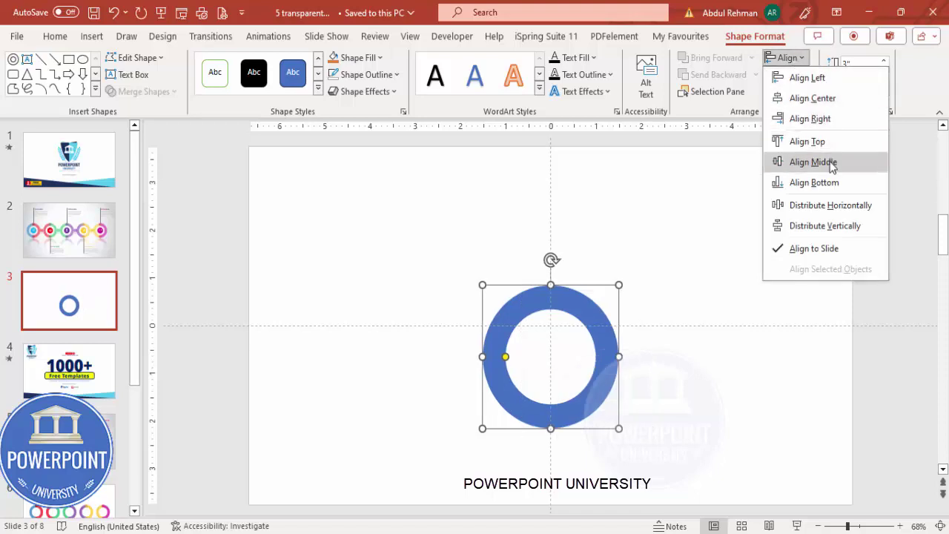
left_click(813, 162)
left_click(561, 247)
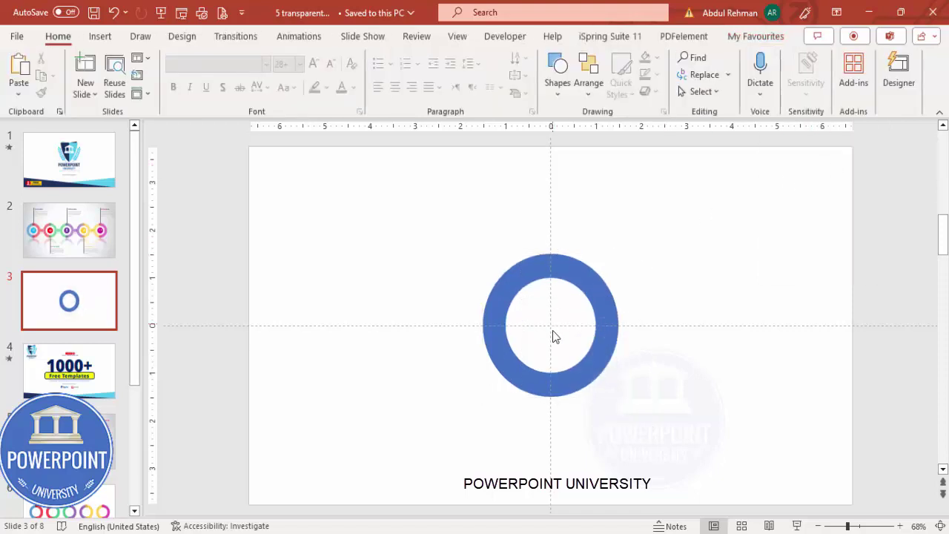
Step: Draw an outline-free rectangle covering the donut's right half
left_click(101, 36)
left_click(293, 78)
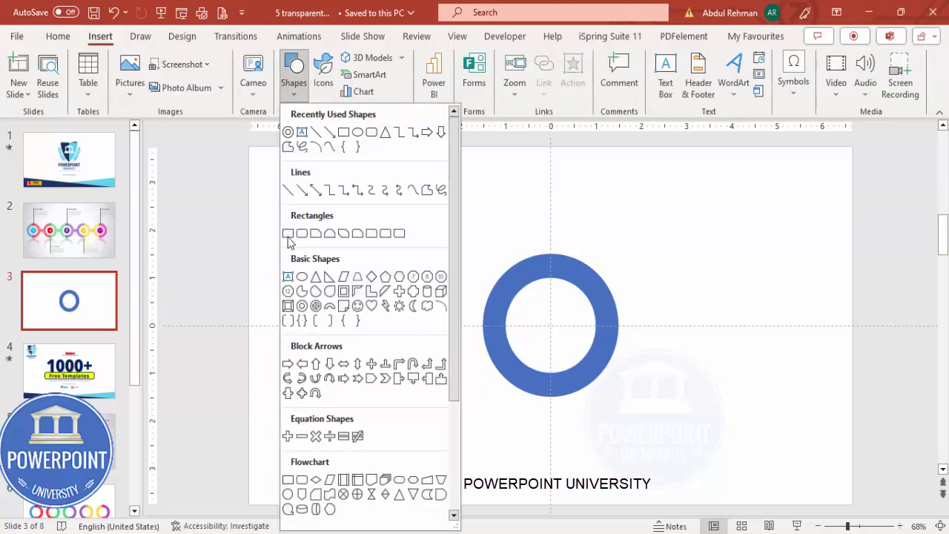
left_click(288, 235)
left_click_drag(547, 220, 651, 454)
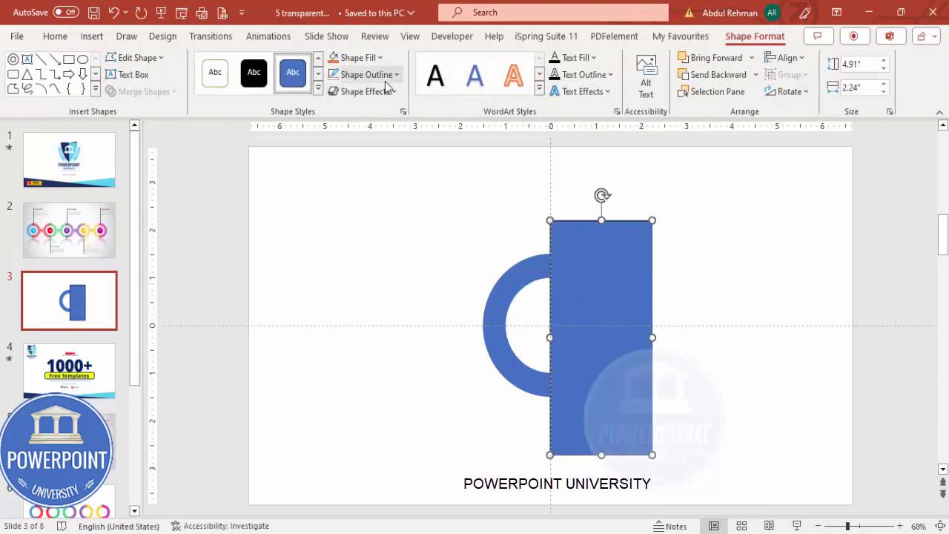
left_click(386, 75)
left_click(402, 285)
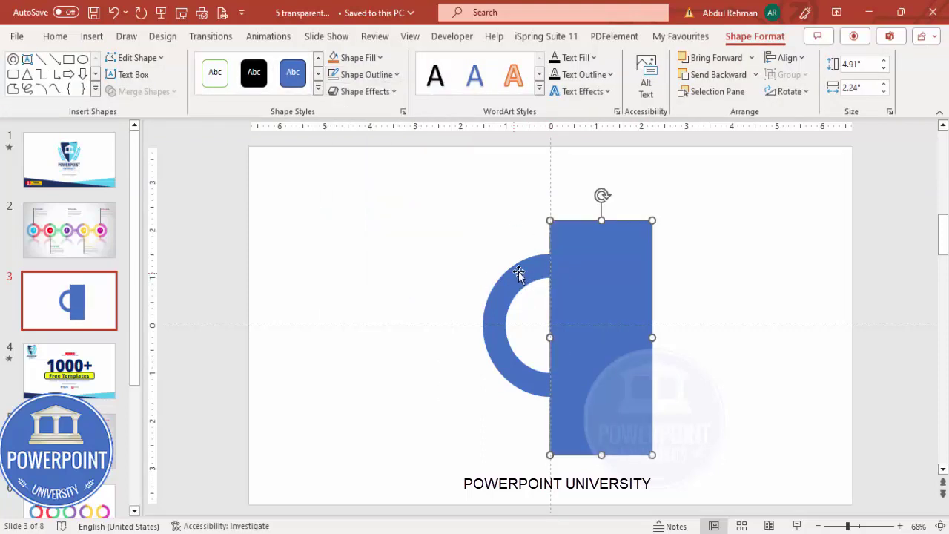
Step: Subtract the rectangle from the donut with Merge Shapes, leaving the left half-ring
left_click(530, 271)
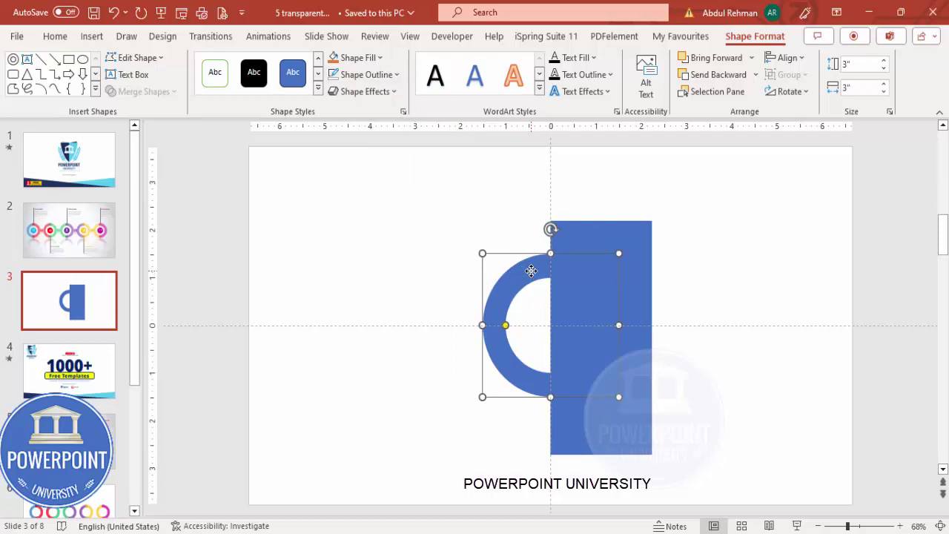
left_click(612, 247, "shift")
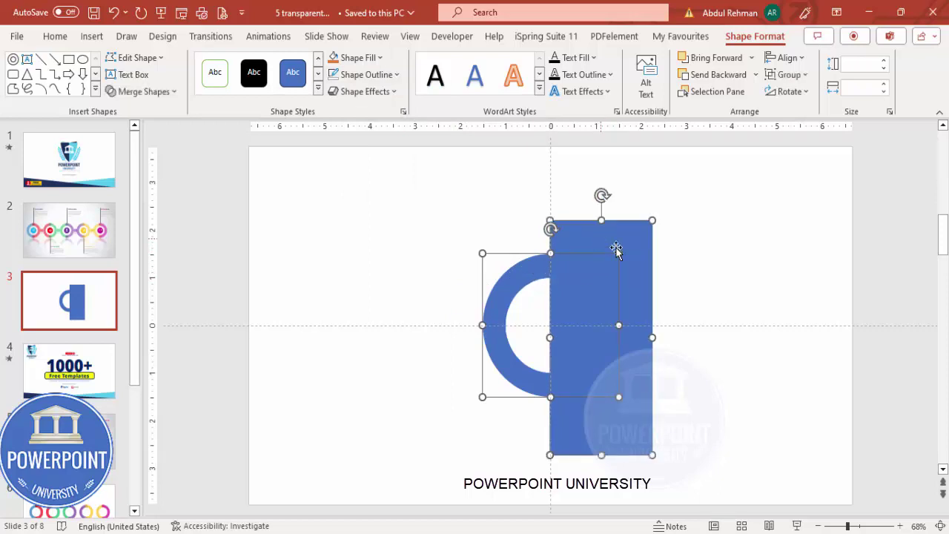
left_click(152, 92)
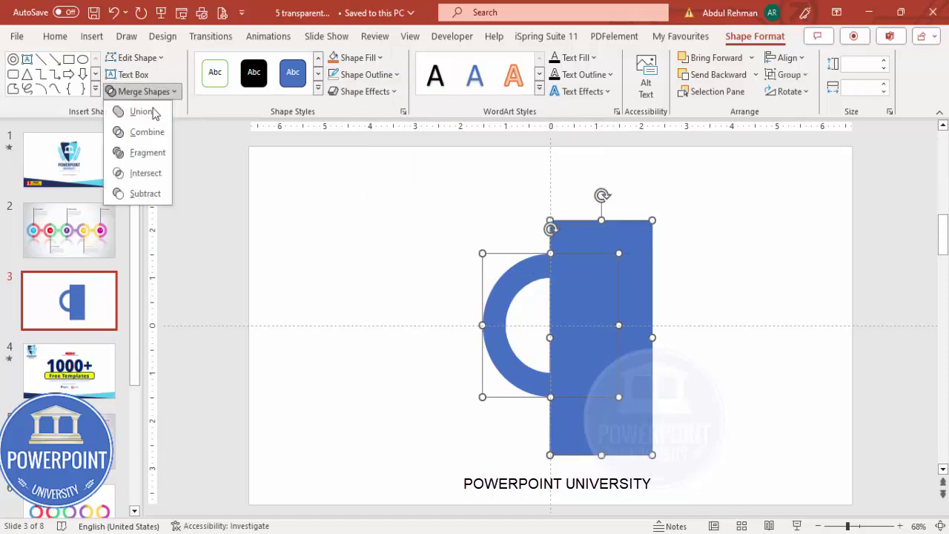
left_click(146, 193)
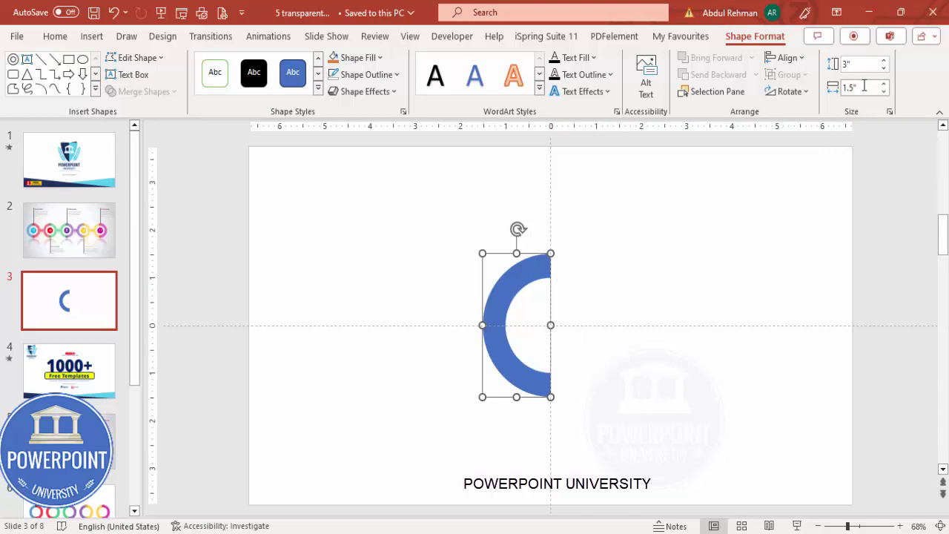
left_click(630, 234)
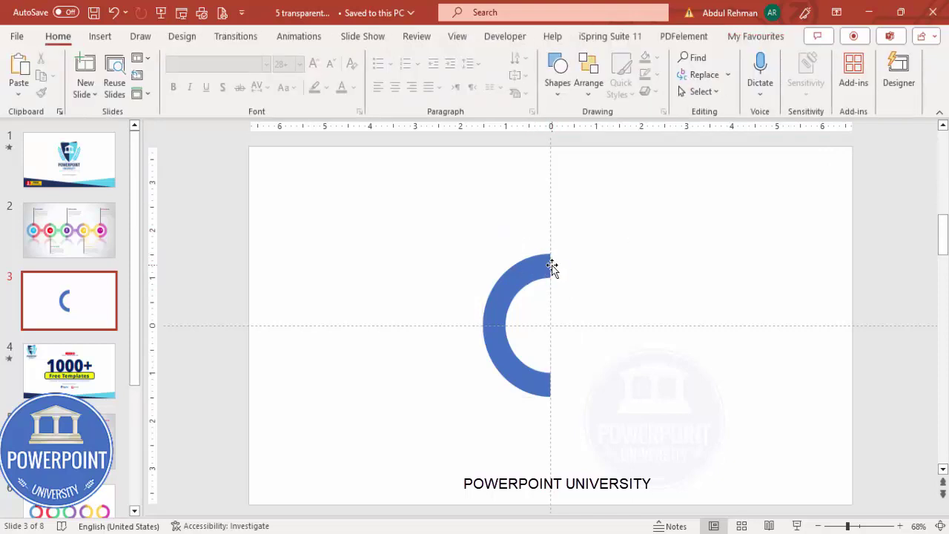
Step: Draw a small orange circle with no outline above-left of the half-ring
left_click(100, 35)
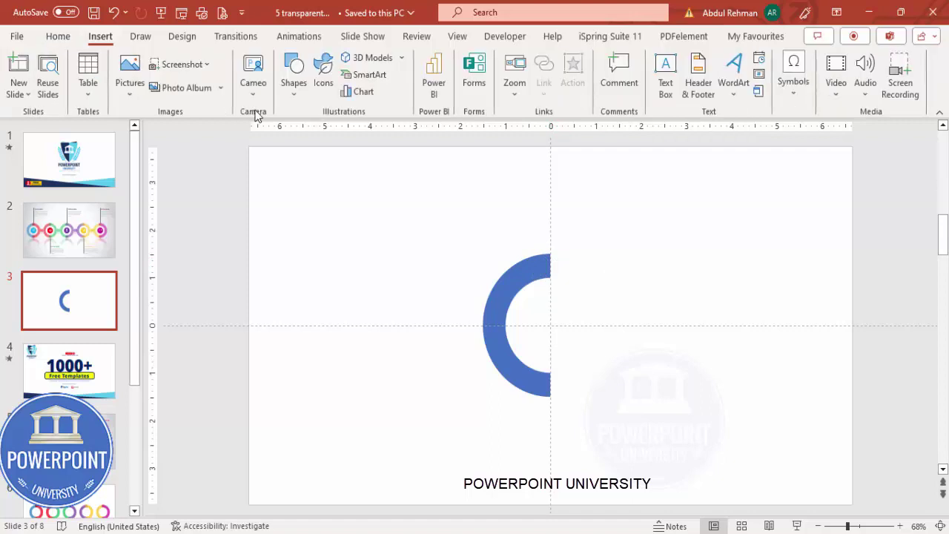
left_click(293, 89)
left_click(301, 277)
left_click_drag(464, 233, 497, 268)
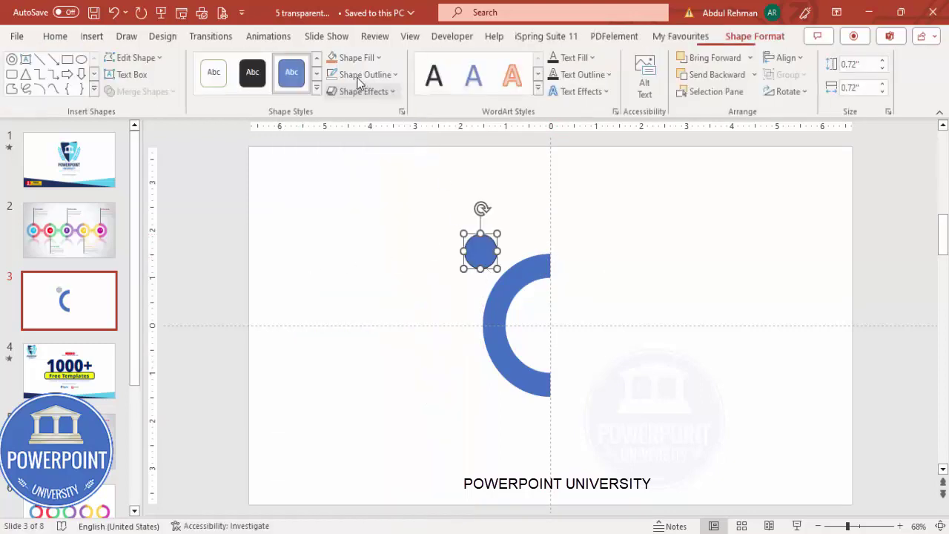
left_click(341, 58)
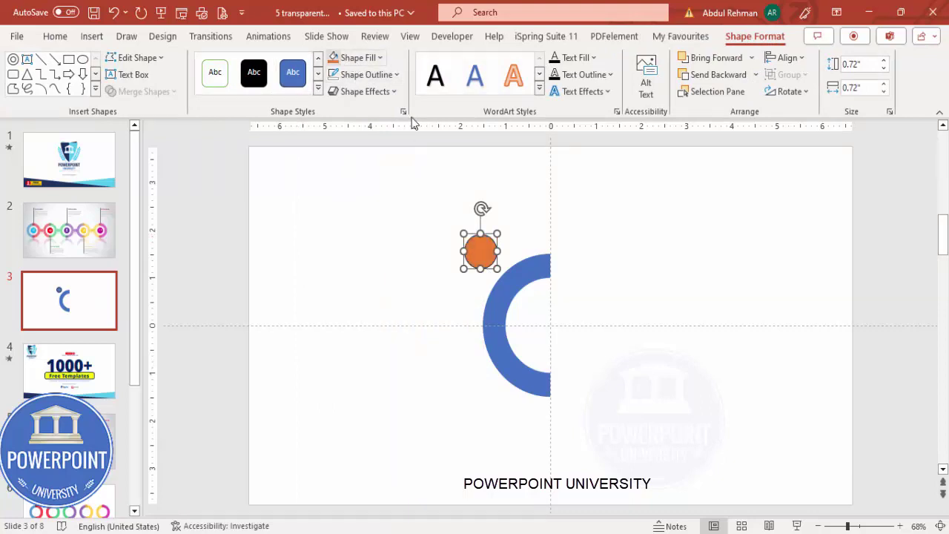
left_click(389, 77)
left_click(380, 277)
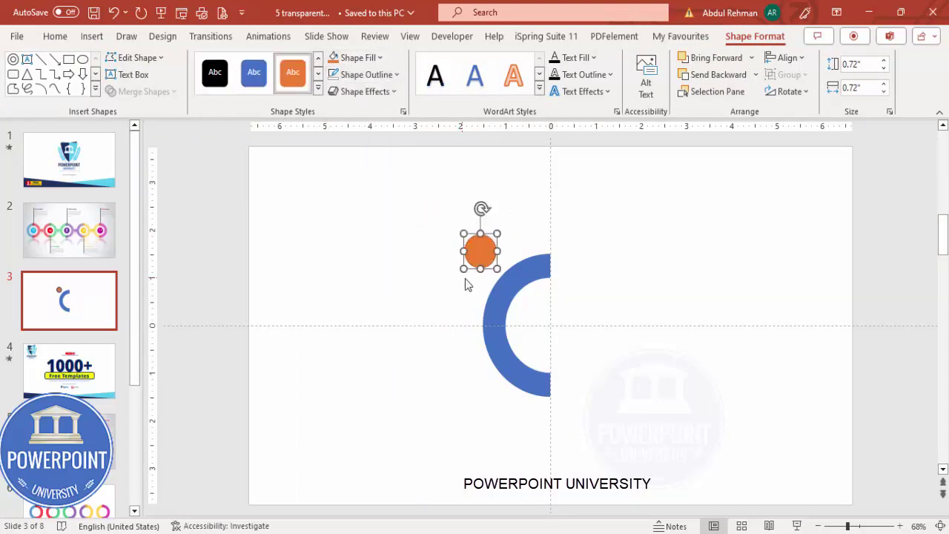
Step: Set the fill transparency of the circle and half-ring to 30%
left_click(526, 272, "shift")
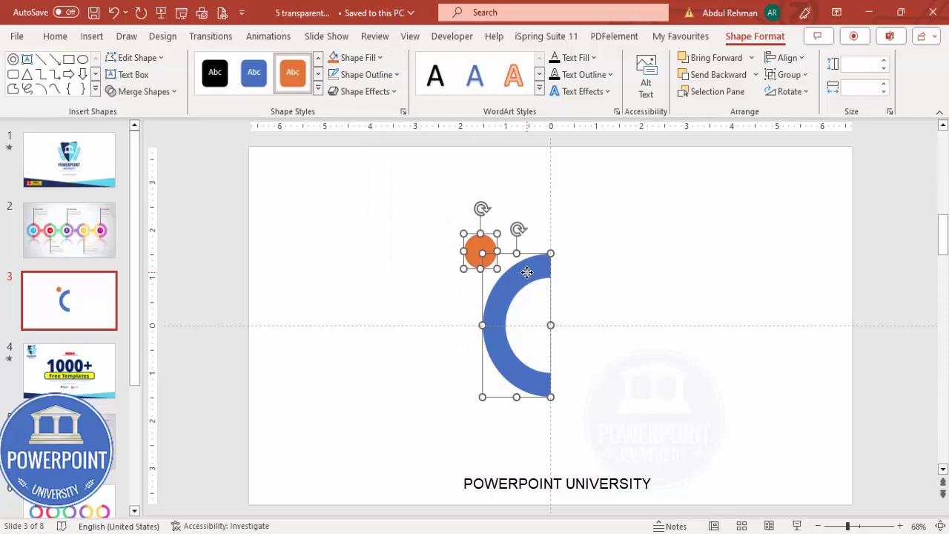
right_click(526, 272)
left_click(606, 498)
left_click(777, 221)
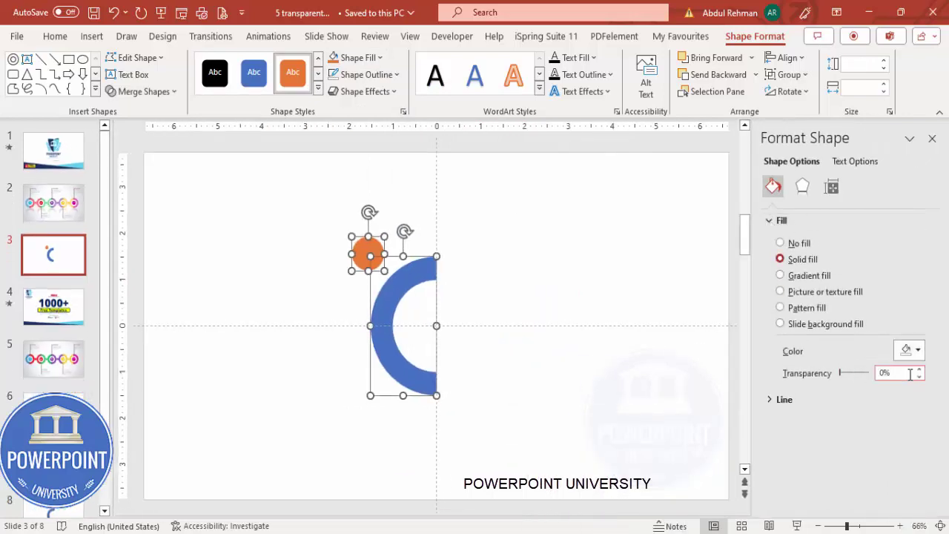
type("30")
key("Return")
left_click(338, 273)
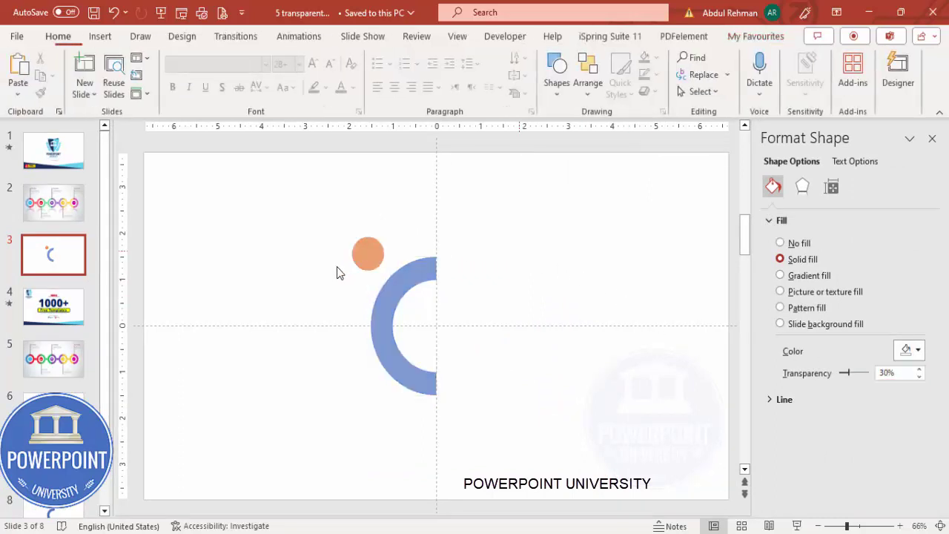
Step: Move the orange circle onto the arc's top end and shrink it to 0.51"
left_click(363, 254)
left_click_drag(363, 254, 439, 270)
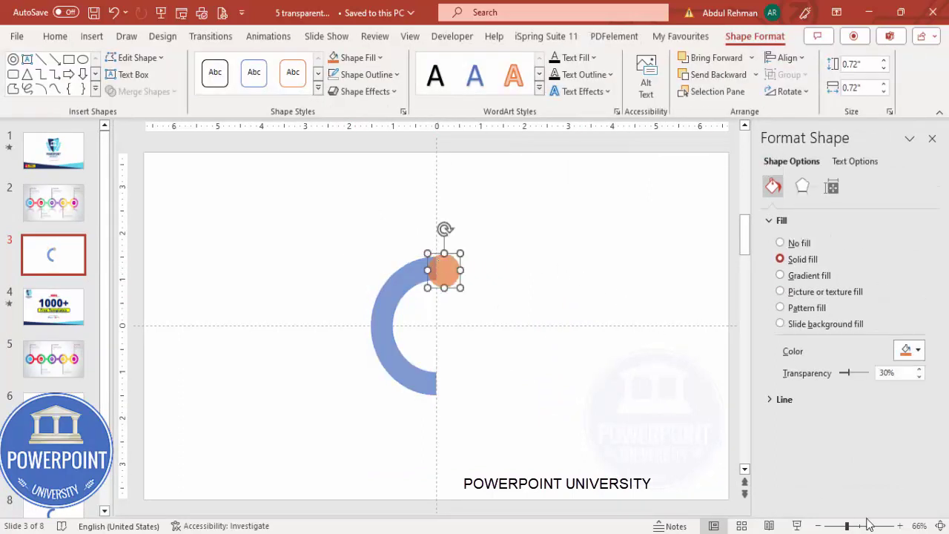
left_click(877, 526)
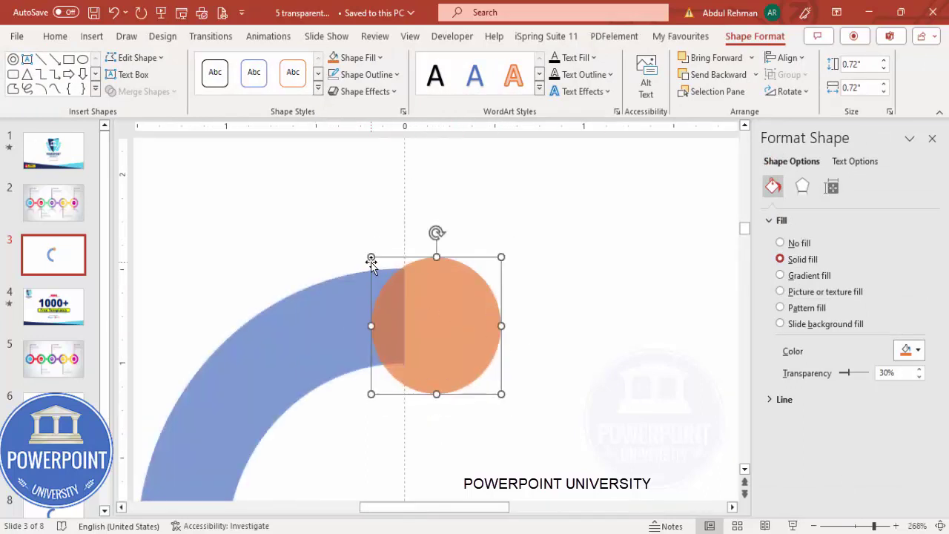
left_click_drag(370, 257, 401, 323)
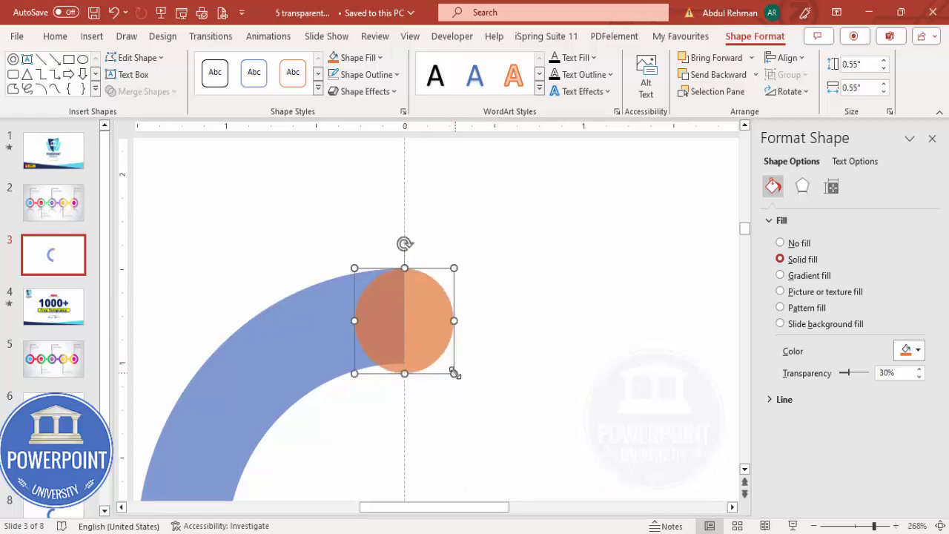
left_click_drag(454, 374, 443, 363)
left_click(556, 320)
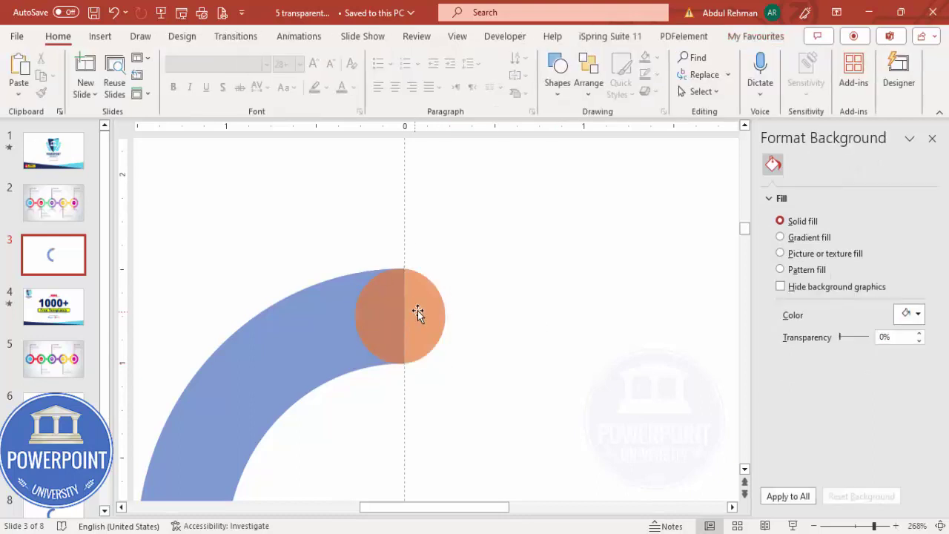
left_click(419, 302)
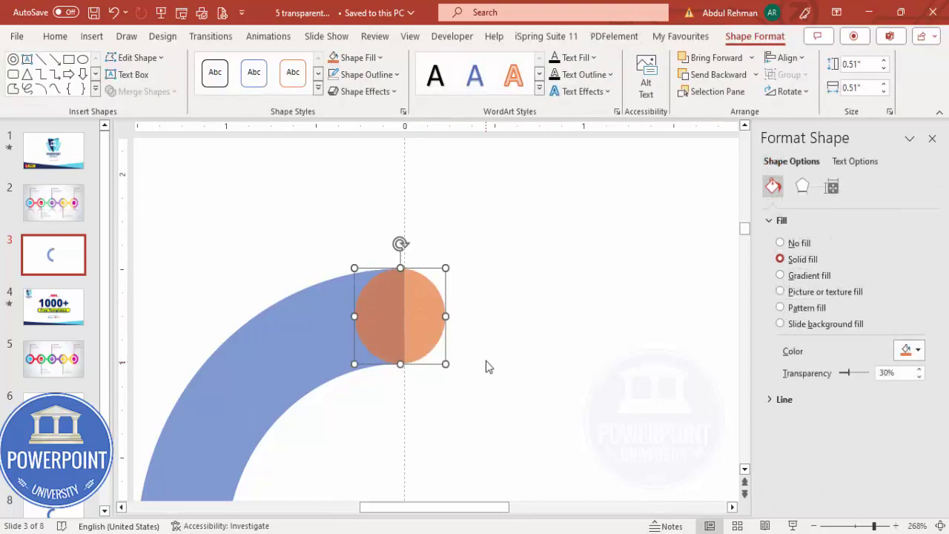
Step: Copy the circle down and nudge it onto the arc's bottom end
scroll(486, 355, "down", 3)
left_click_drag(398, 243, 413, 419)
scroll(477, 343, "down", 2)
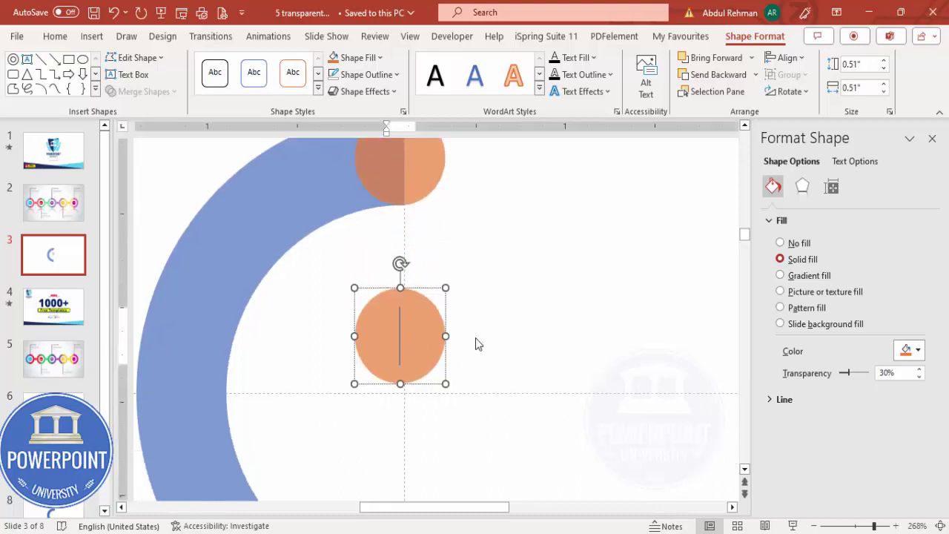
scroll(477, 333, "down", 3)
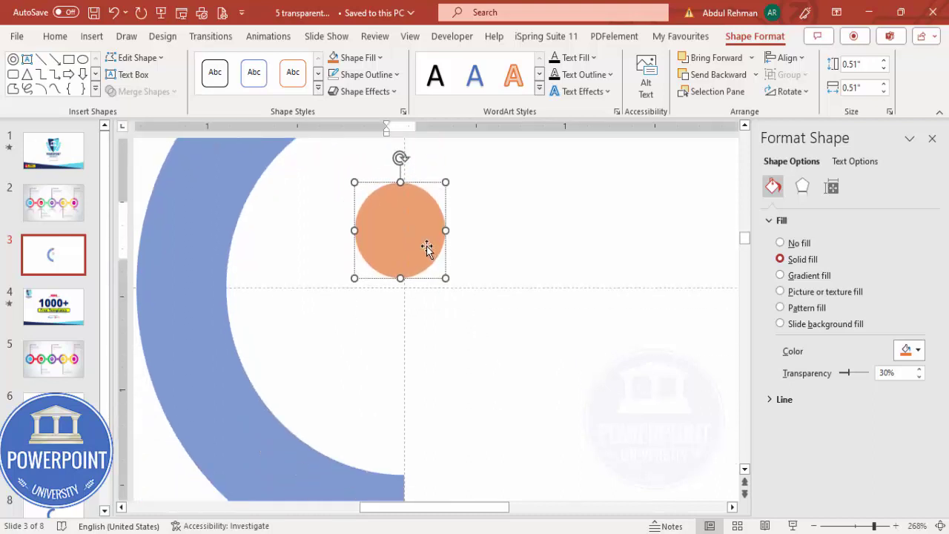
key("Escape")
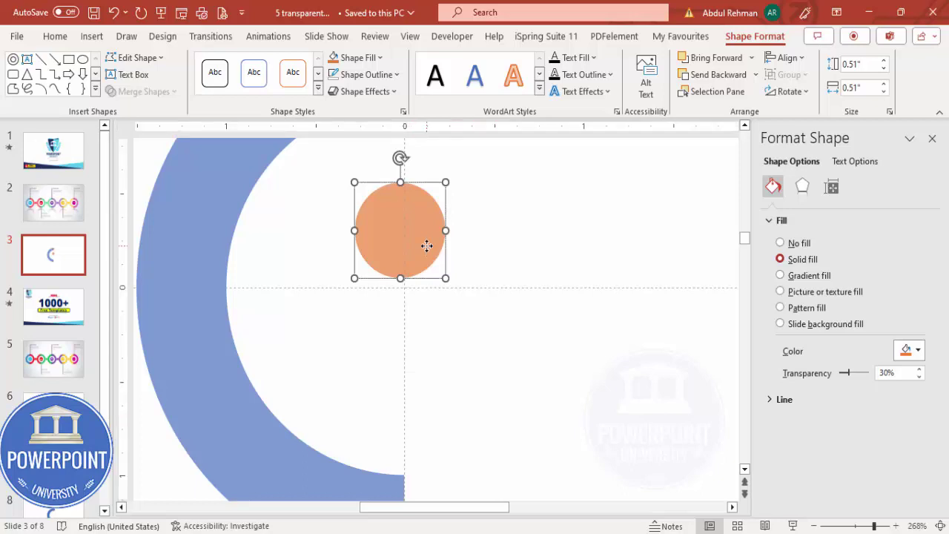
key("Down")
key("Down")
key("Down")
key("Down")
key("Down")
key("Down")
key("Down")
key("Down")
key("Down")
key("Down")
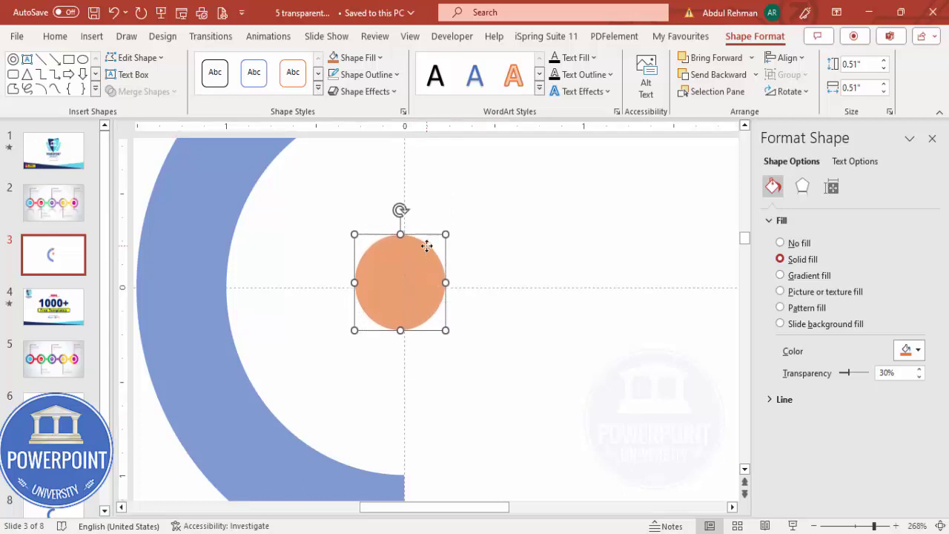
key("Down")
key("Down")
key("Down")
key("Down")
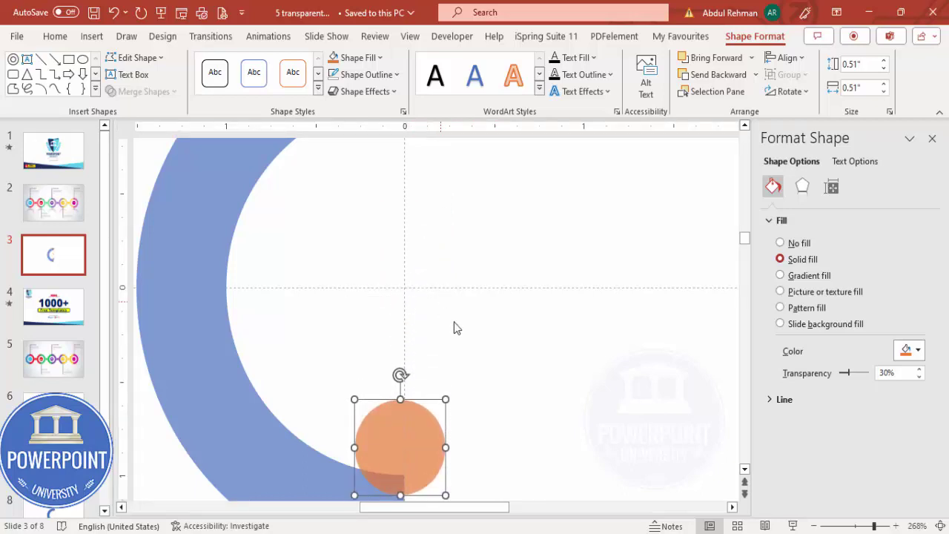
scroll(453, 355, "down", 3)
key("Down")
key("Down")
key("Down")
key("Down")
key("Down")
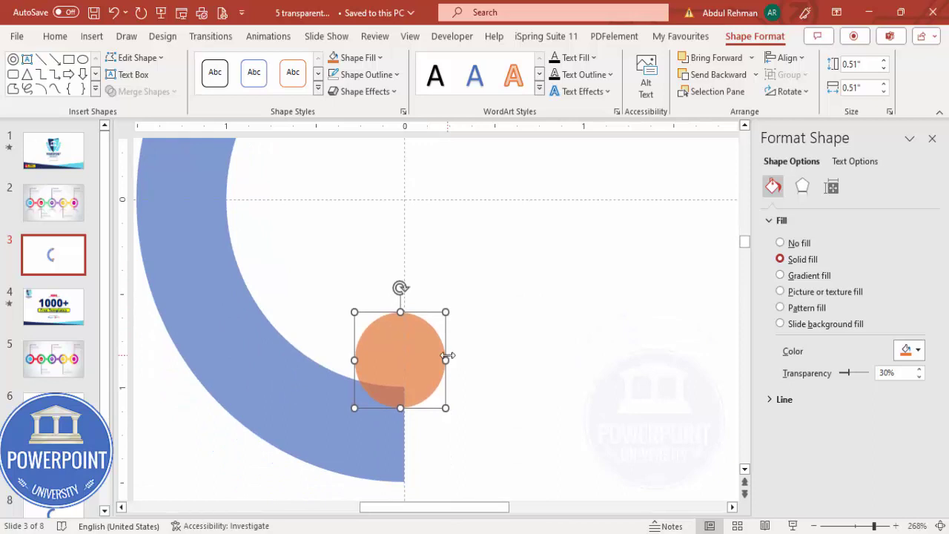
key("ctrl+Down")
key("ctrl+Down")
key("ctrl+Down")
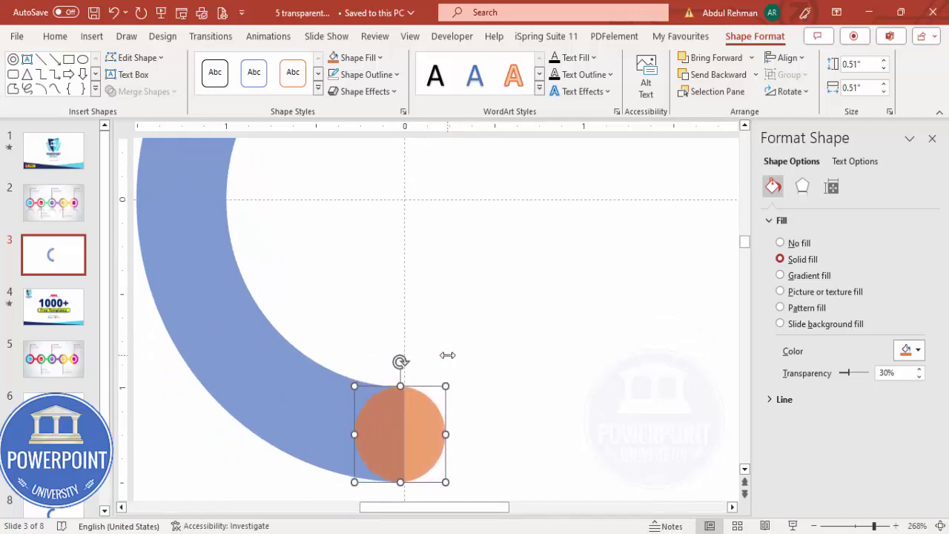
left_click(445, 350)
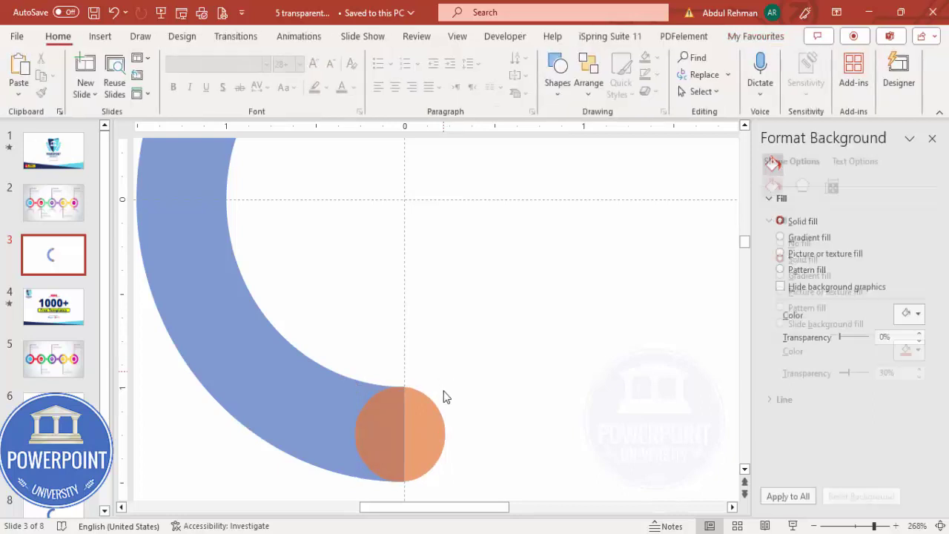
left_click(433, 447)
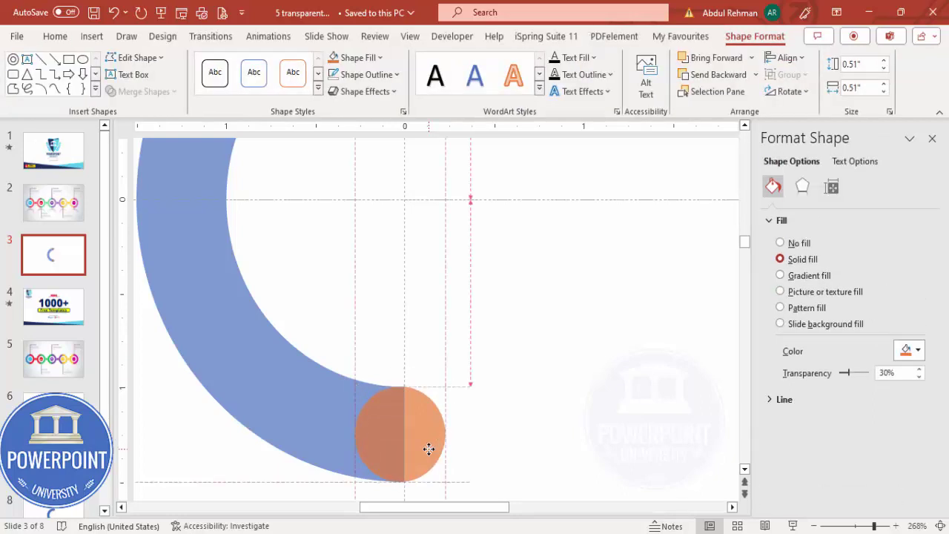
Step: Try selecting the blue arc and both orange end circles together
left_click(940, 526)
left_click(471, 307)
left_click(409, 282)
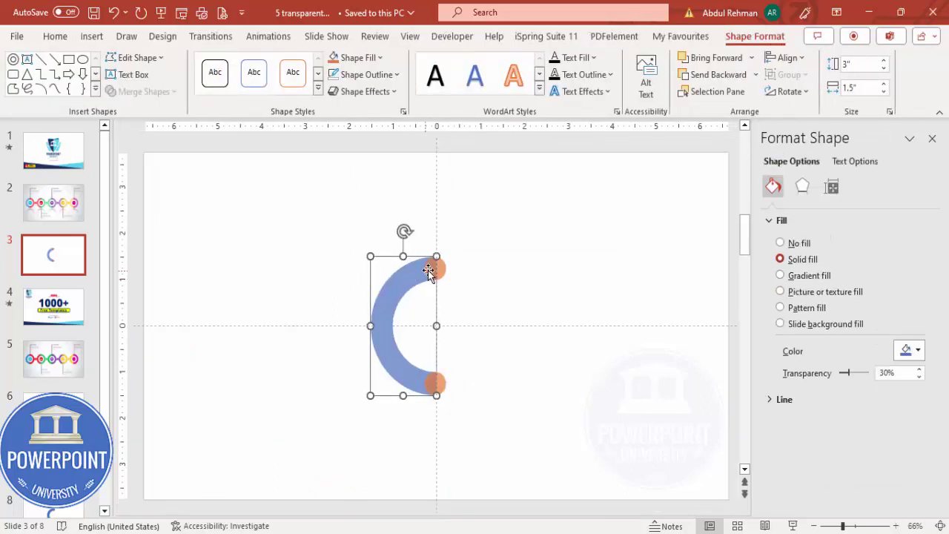
left_click(439, 268, "shift")
left_click(444, 381, "shift")
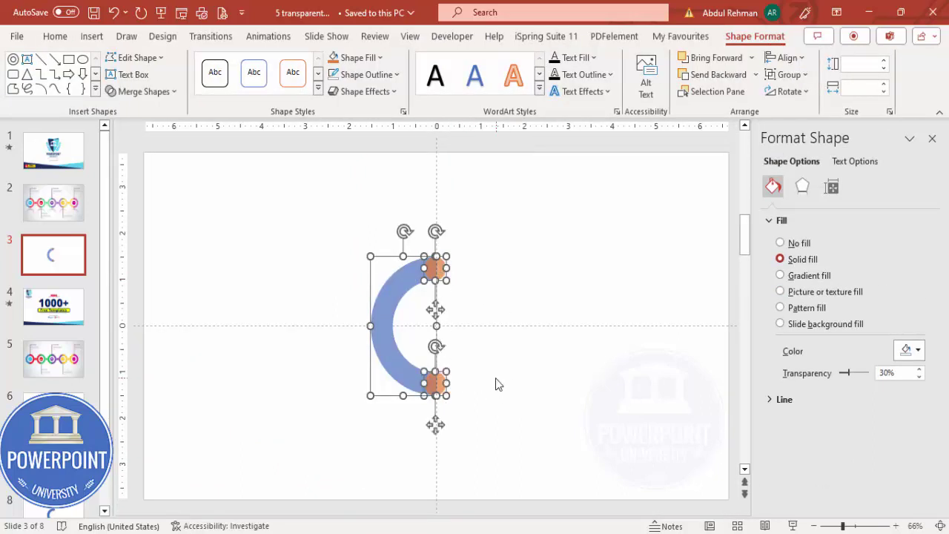
left_click(508, 411)
left_click_drag(575, 448, 295, 206)
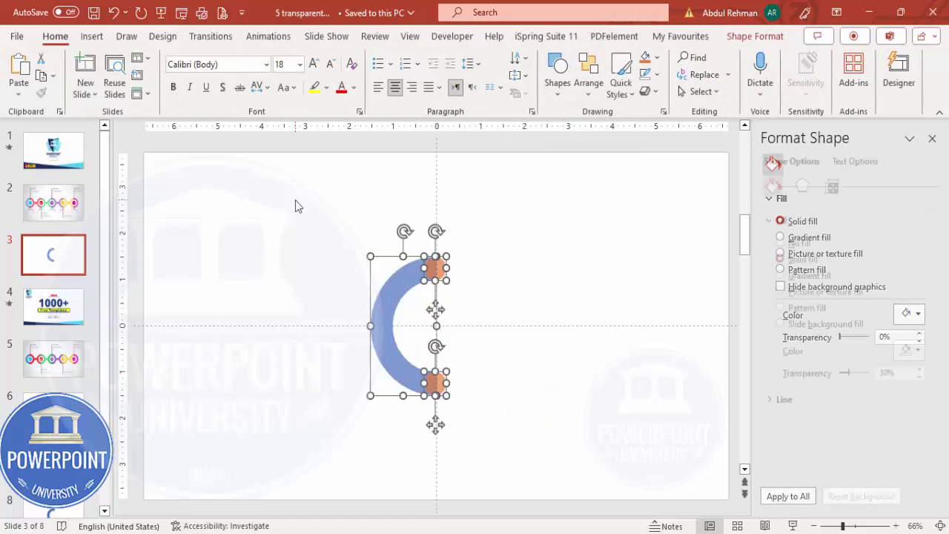
left_click(565, 432)
left_click_drag(565, 432, 147, 187)
left_click(555, 294)
key("ctrl+a")
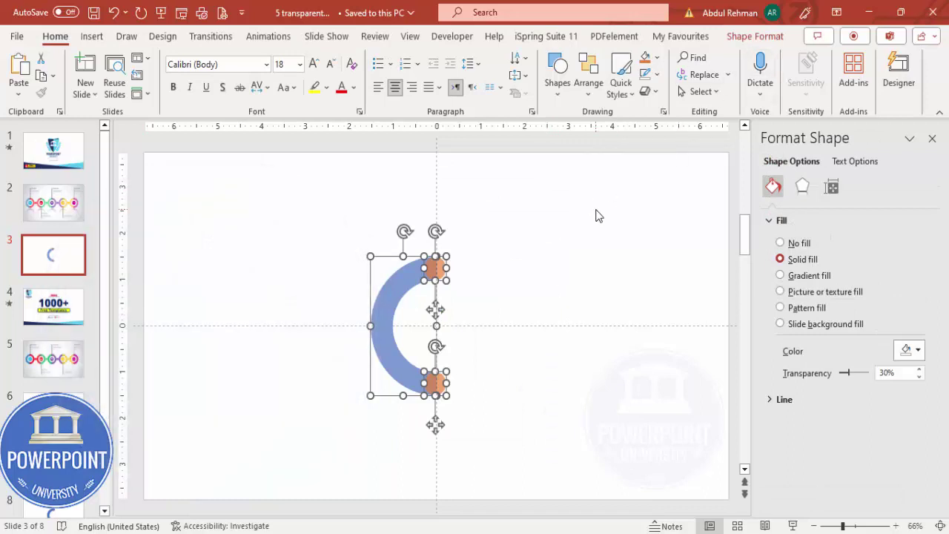
left_click(542, 233)
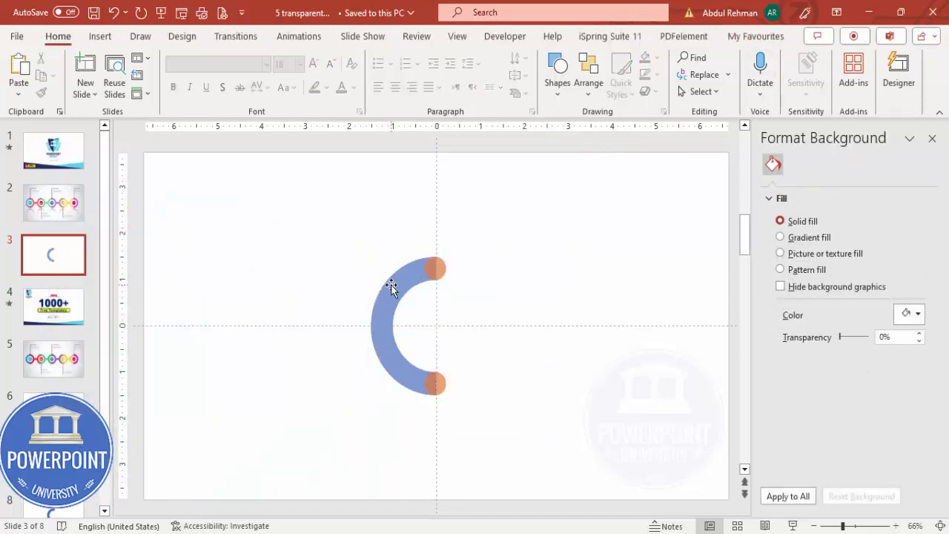
Step: Select the arc and both circles and Union them into one C shape
left_click(391, 284)
left_click(436, 268, "shift")
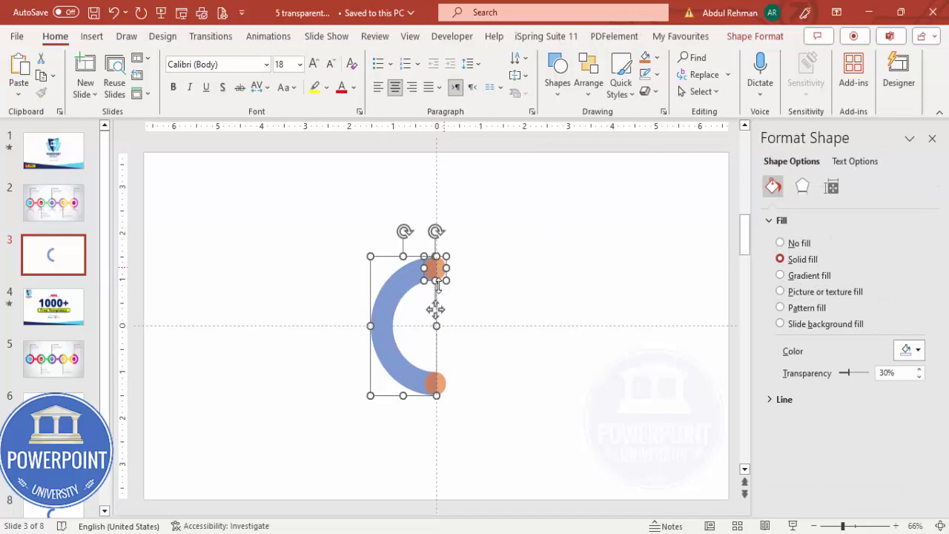
left_click(437, 383, "shift")
left_click(755, 36)
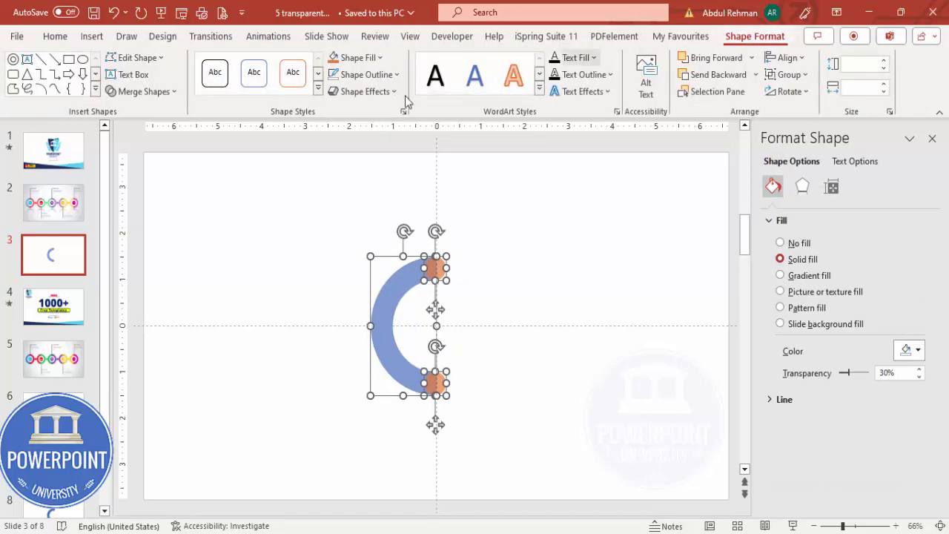
left_click(144, 91)
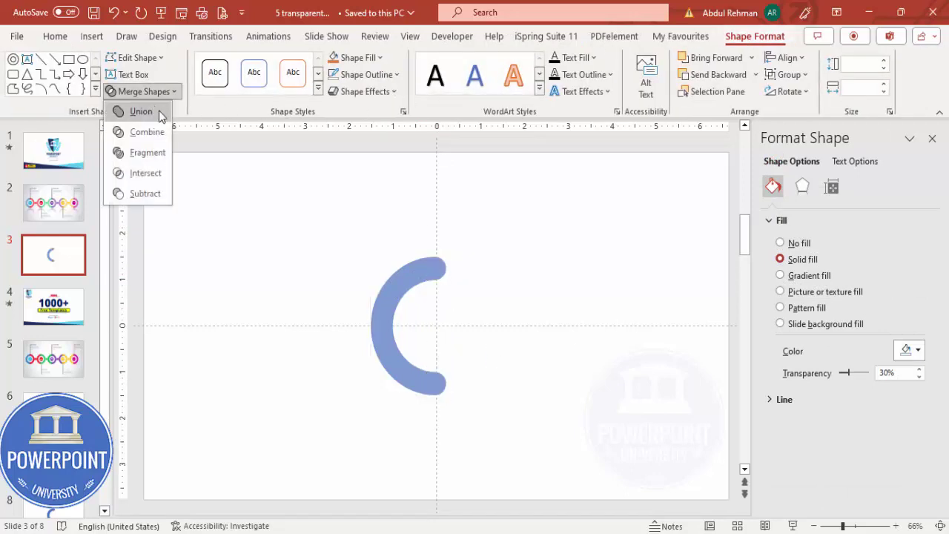
left_click(141, 111)
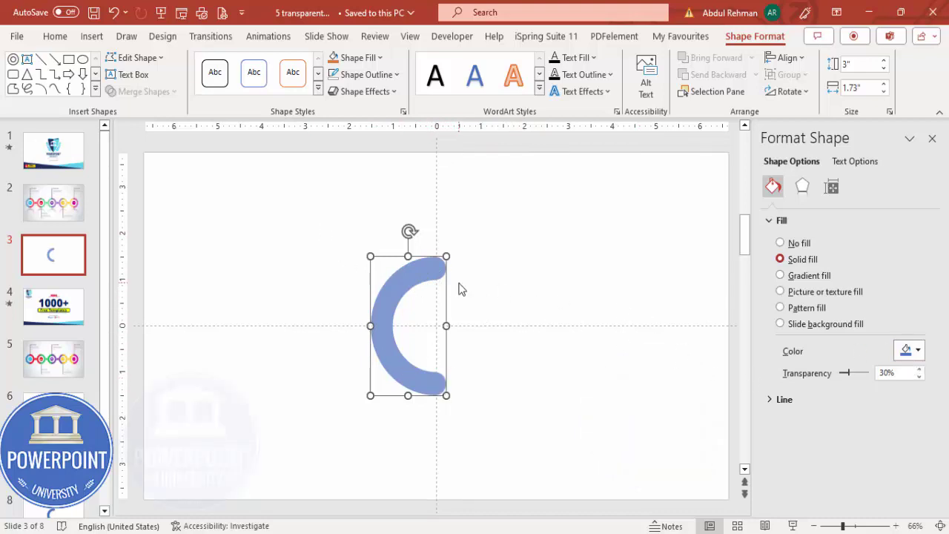
Step: Duplicate the C shape, fill the copy green and flip it horizontally
key("ctrl+d")
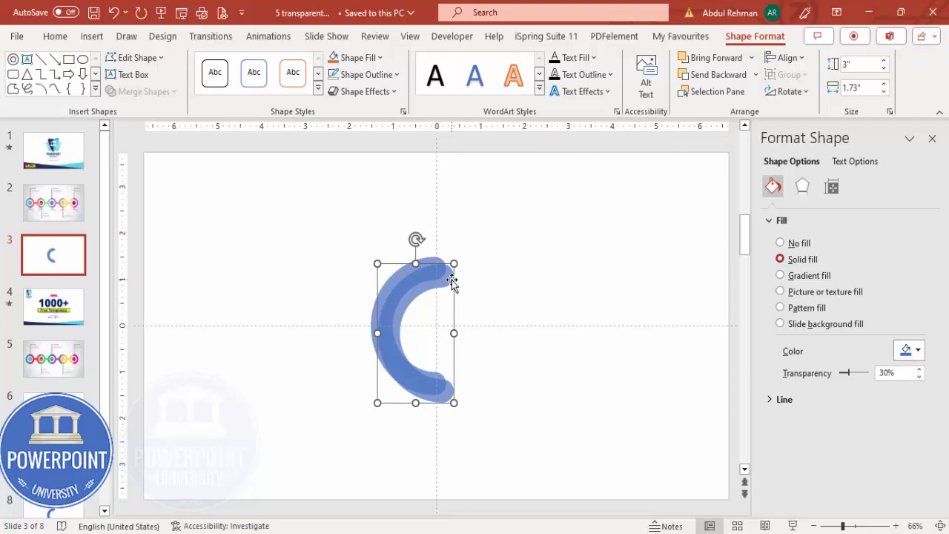
left_click(353, 58)
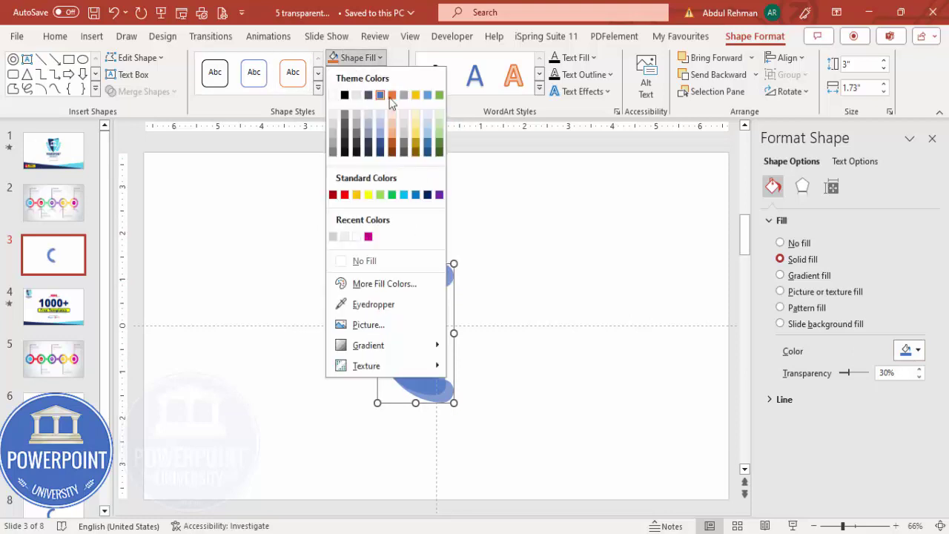
left_click(380, 195)
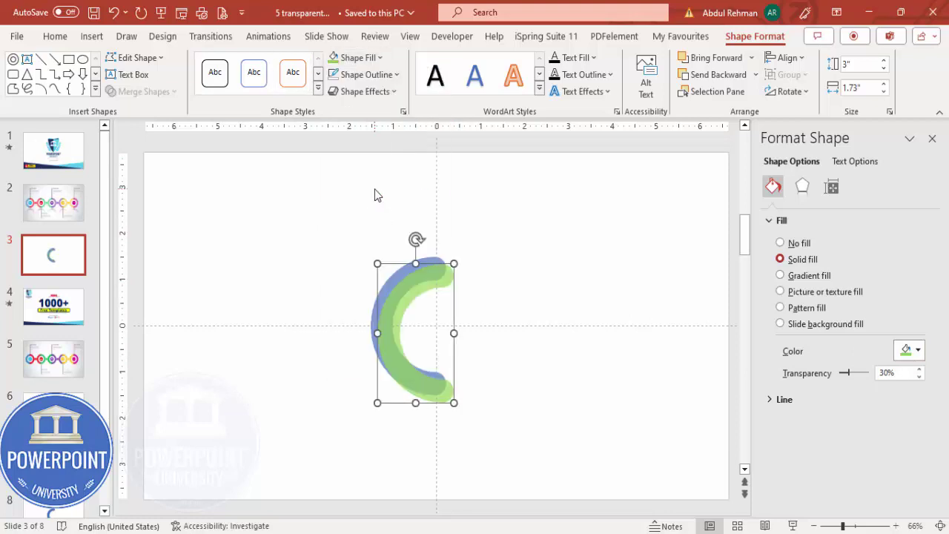
left_click(801, 92)
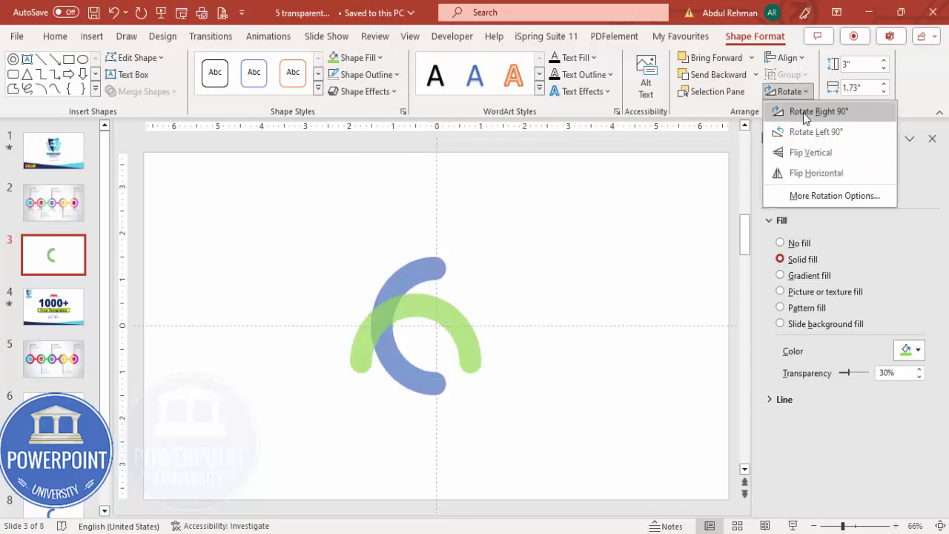
left_click(818, 175)
Step: Slide the green C against the blue C to close the ring, then select both arcs
left_click_drag(438, 318, 485, 313)
left_click(884, 525)
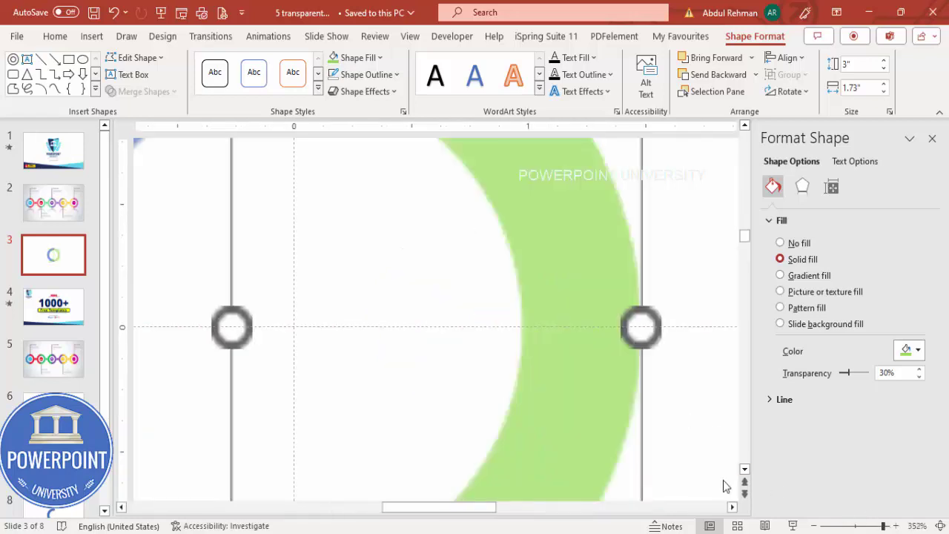
scroll(529, 396, "up", 4)
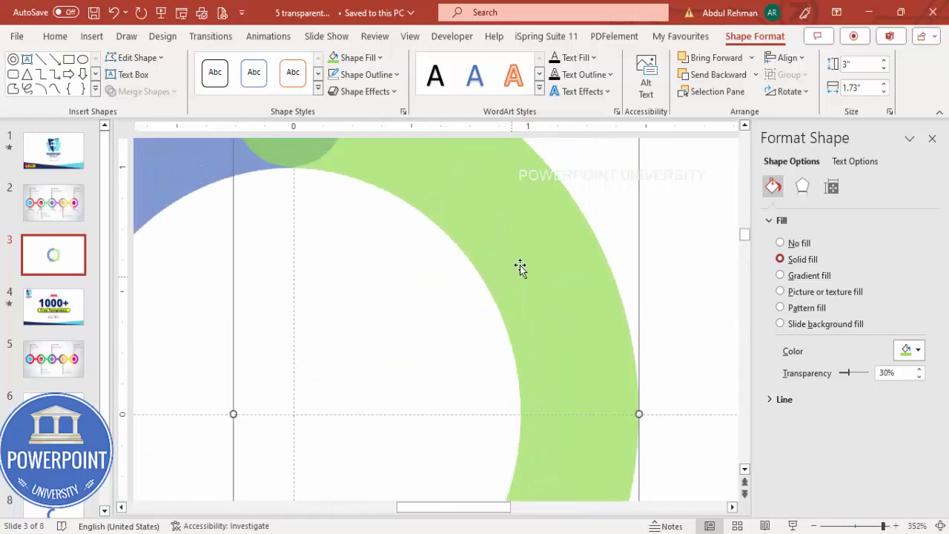
scroll(524, 271, "up", 3)
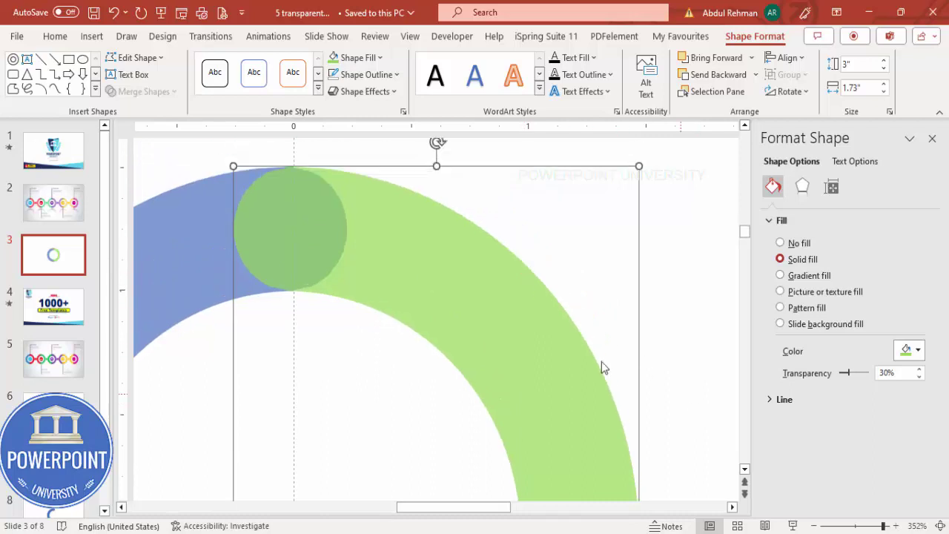
left_click(345, 151)
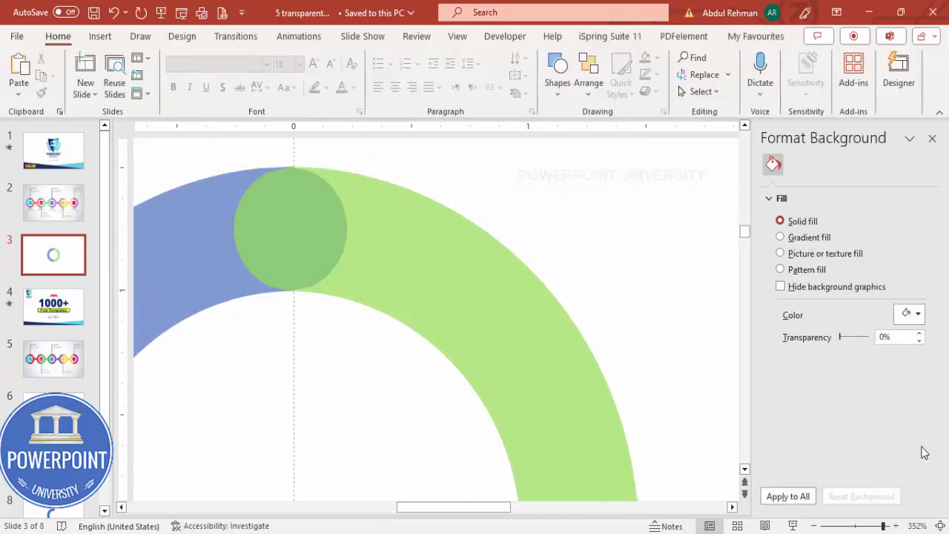
left_click(940, 525)
left_click_drag(528, 197, 284, 489)
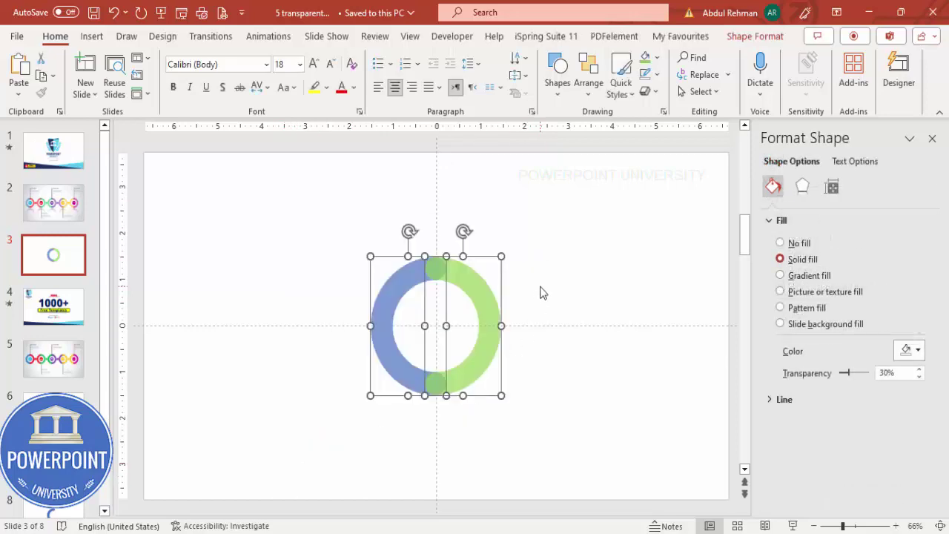
left_click(735, 37)
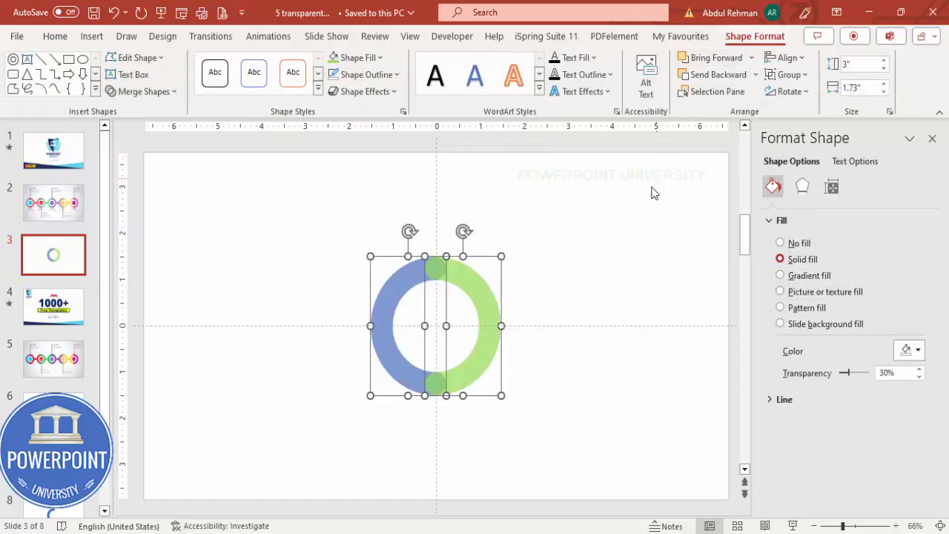
left_click_drag(569, 205, 315, 435)
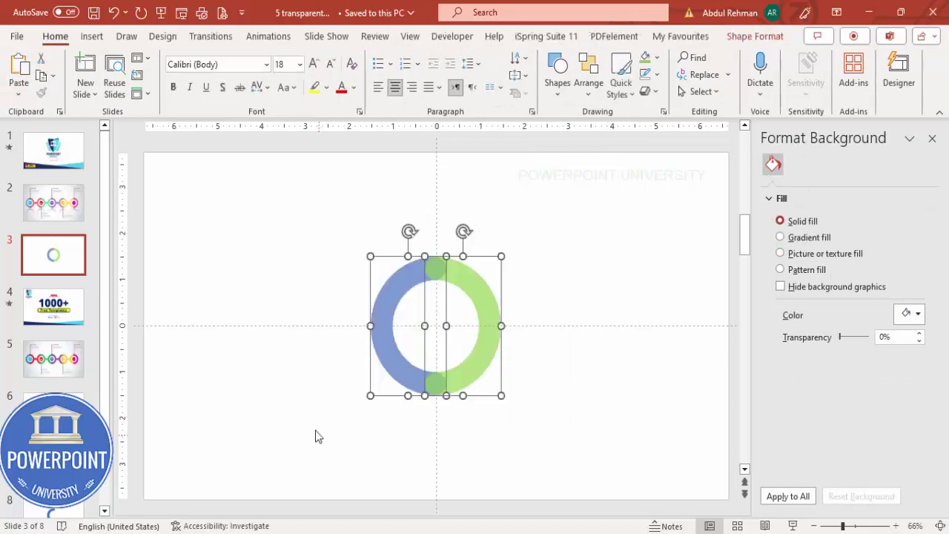
Step: Group the two arcs with Ctrl+G and drag the ring to the slide's left side
key("ctrl+g")
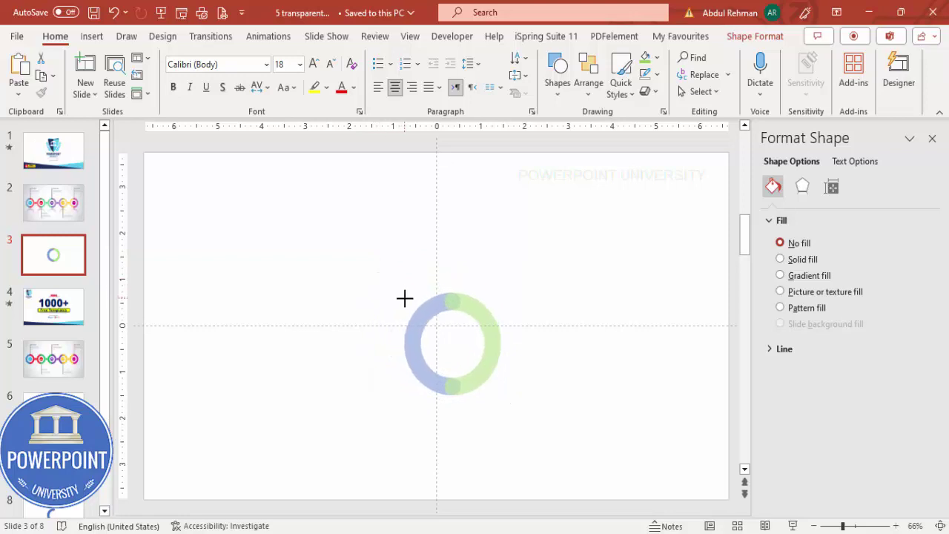
left_click(468, 312)
left_click_drag(467, 312, 251, 288)
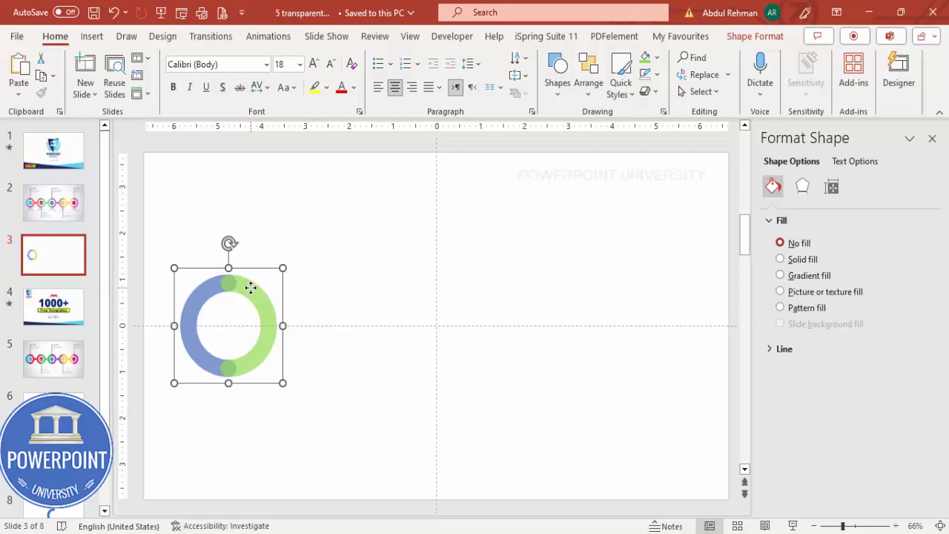
Step: Copy the ring into a row of five and nudge the end rings inside the slide
left_click_drag(252, 293, 606, 306)
left_click_drag(676, 304, 716, 303)
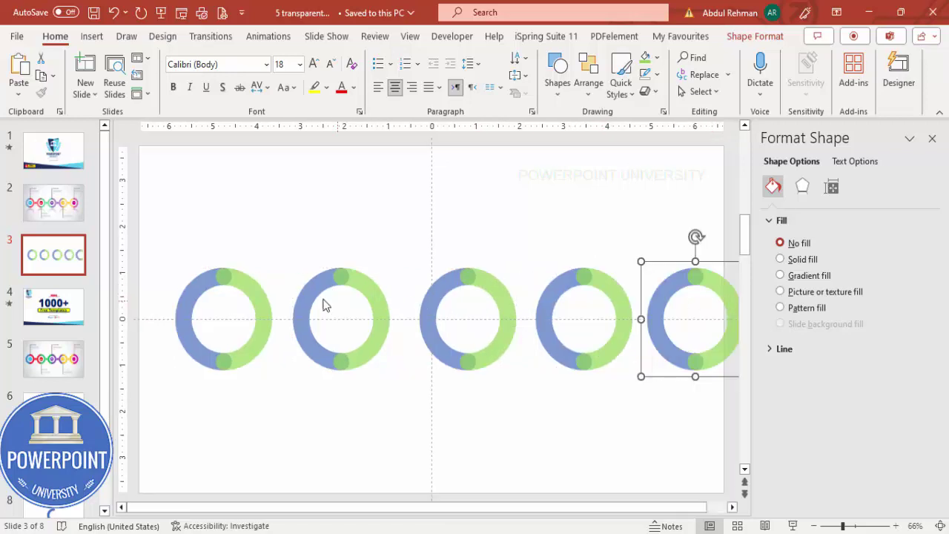
left_click(251, 280)
key("Left")
key("Left")
key("Left")
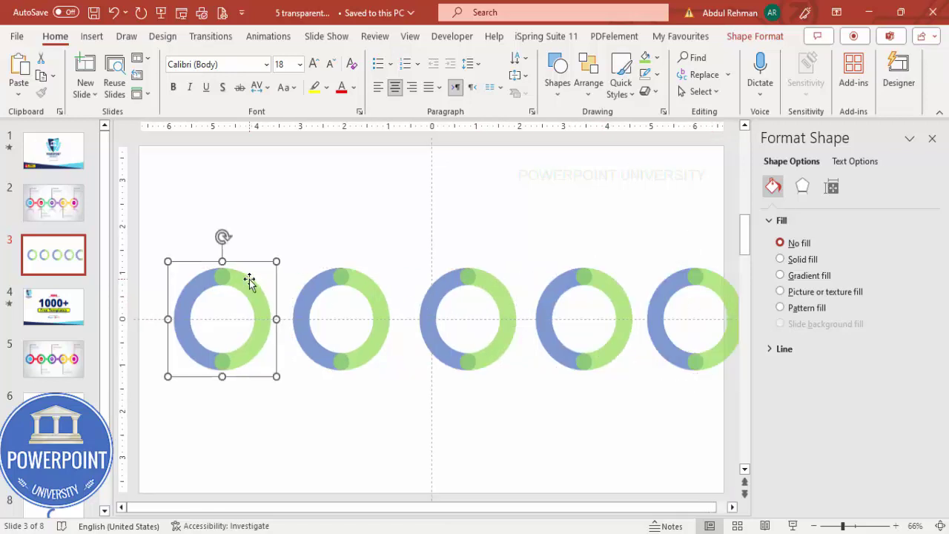
key("Left")
key("Left")
key("Left")
key("Left")
key("Left")
key("Left")
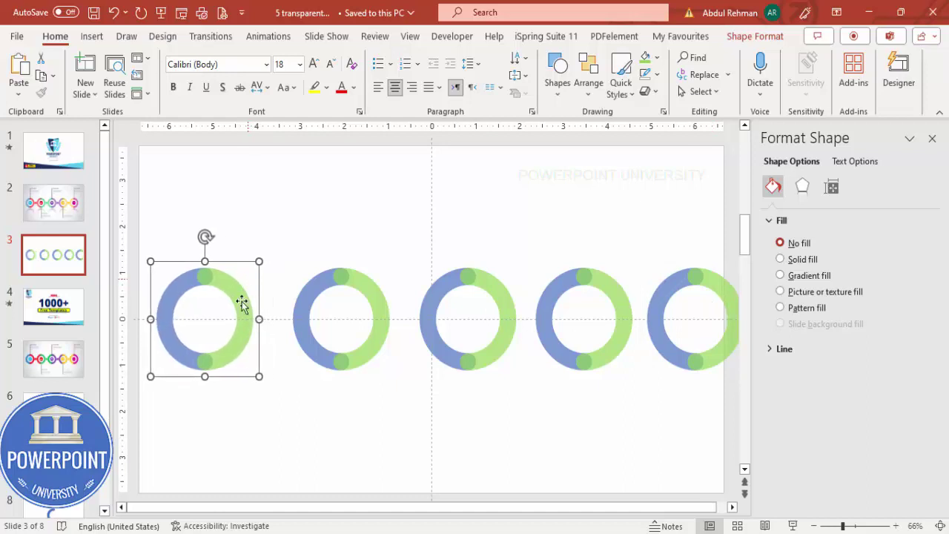
left_click(726, 281)
key("Left")
key("Left")
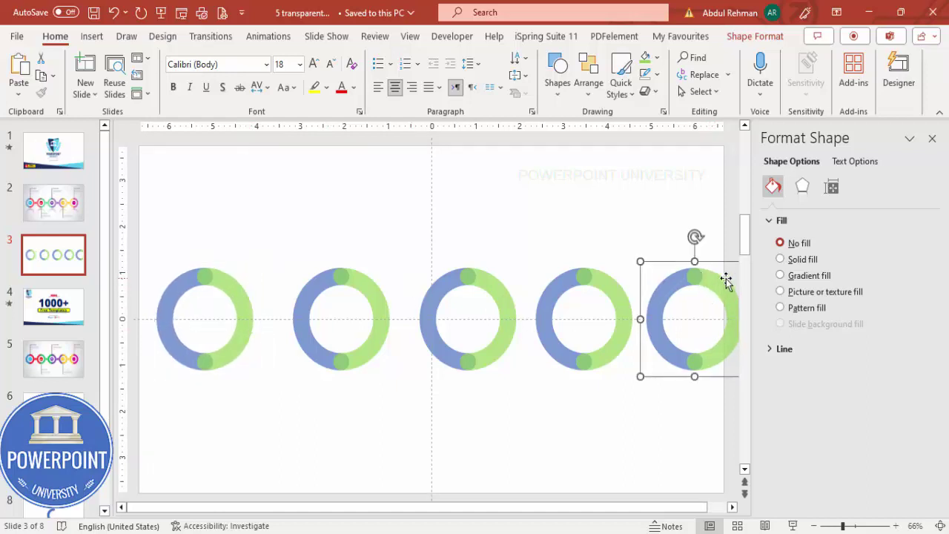
key("Left")
key("Left")
key("Left")
key("Left")
key("Left")
key("Left")
key("Left")
key("Left")
key("Left")
key("Left")
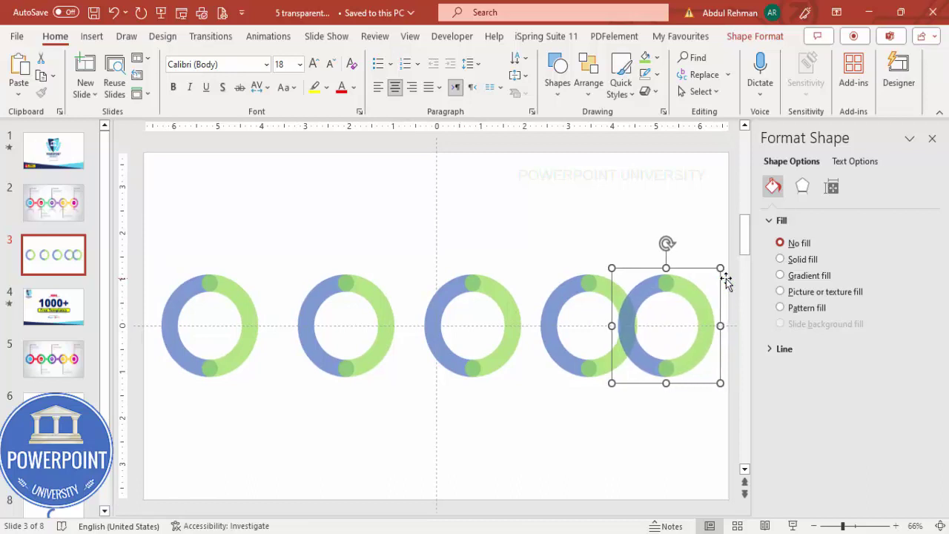
Step: Select all five rings and Distribute Horizontally to space them evenly
left_click(571, 292, "shift")
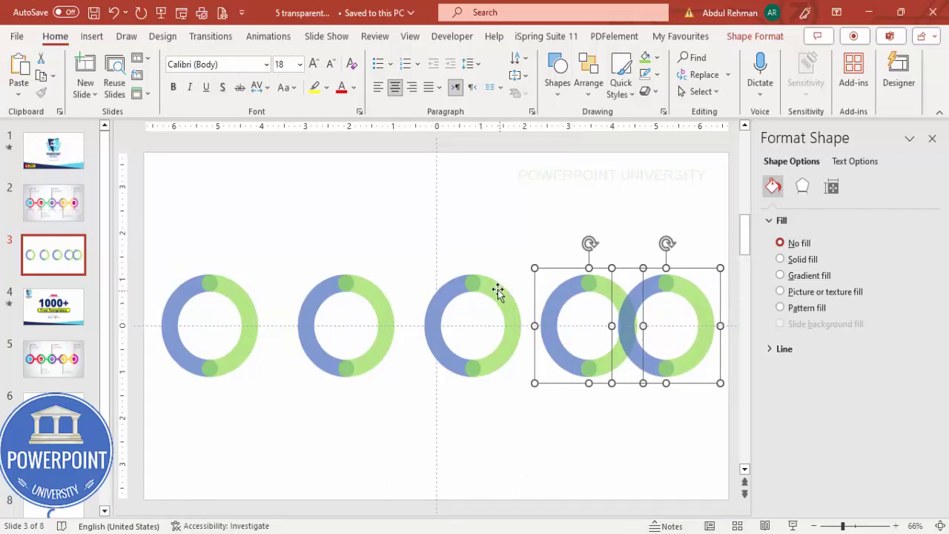
left_click(498, 290, "shift")
left_click(357, 291, "shift")
left_click(228, 288, "shift")
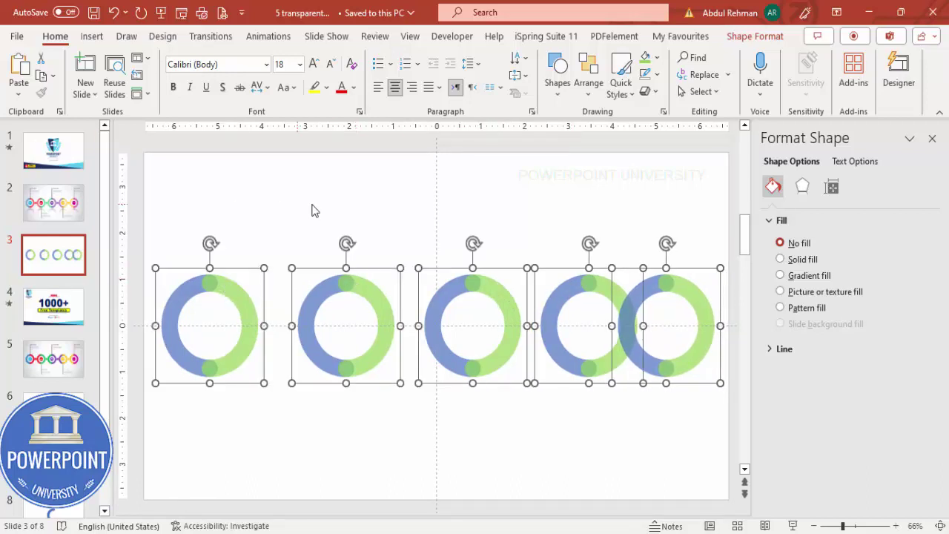
left_click(759, 37)
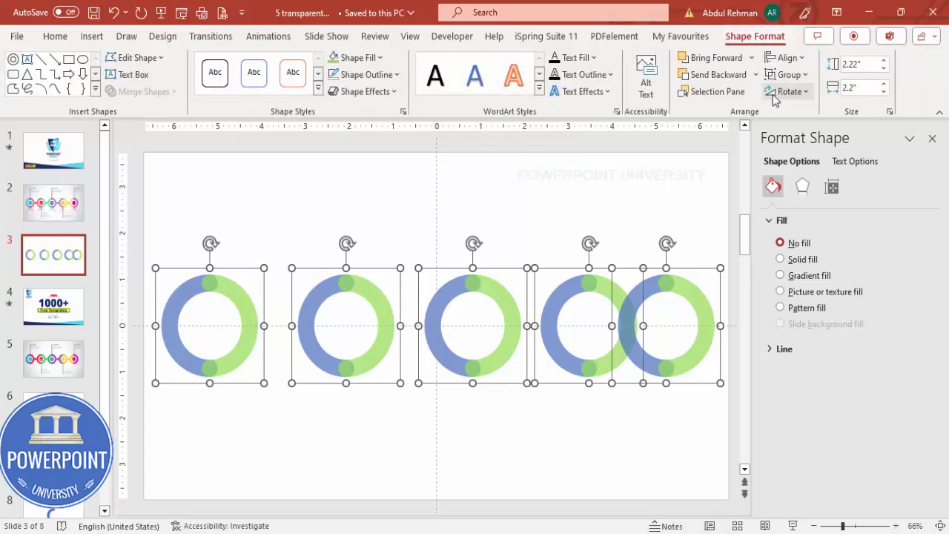
left_click(787, 58)
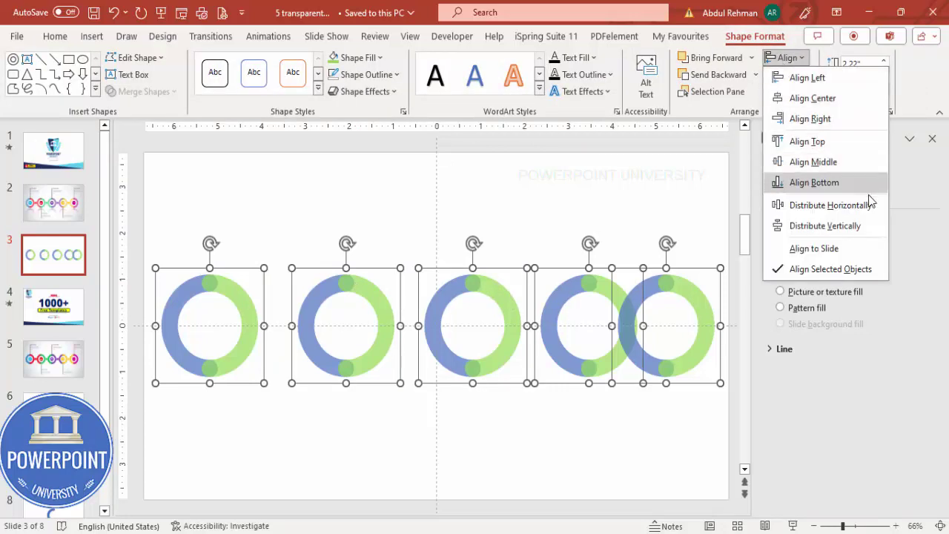
left_click(829, 206)
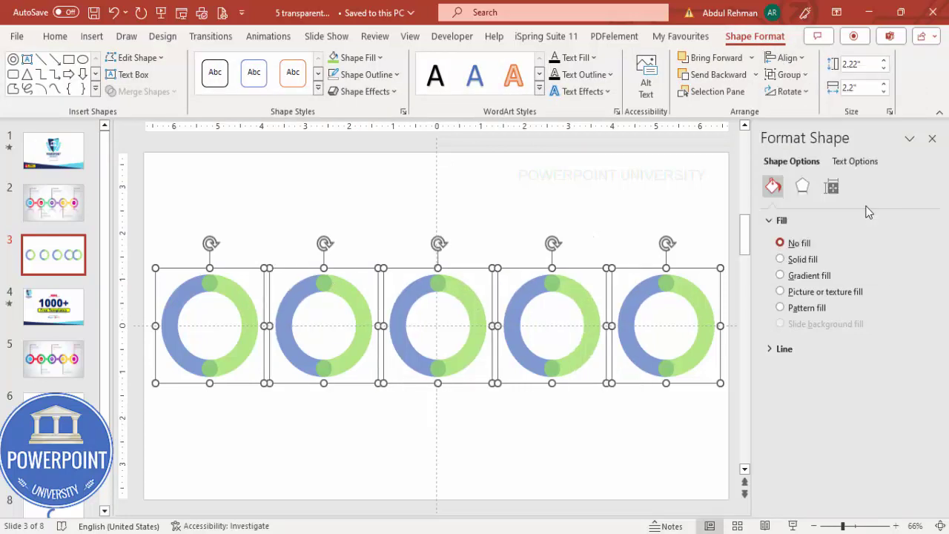
left_click(608, 217)
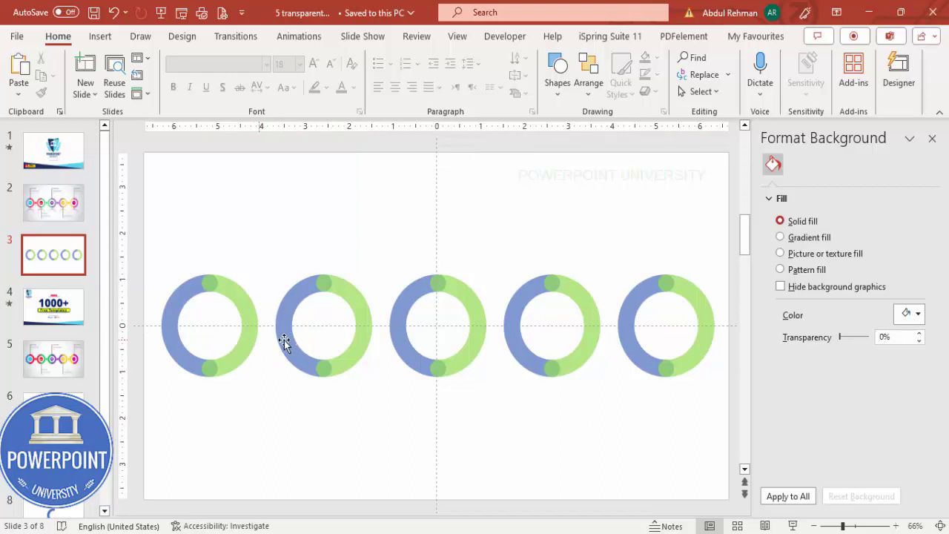
Step: Copy the first two rings to a spot above the row
left_click(245, 299)
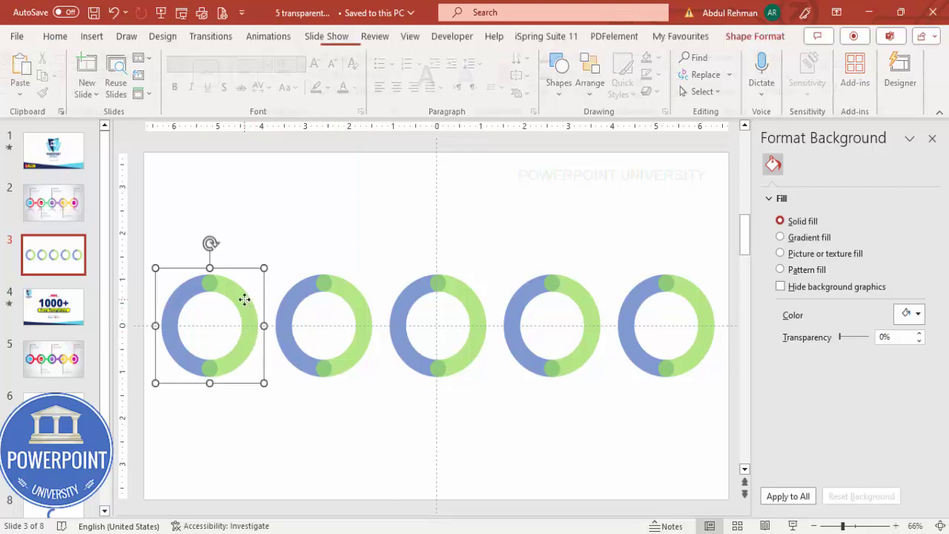
left_click(310, 292, "shift")
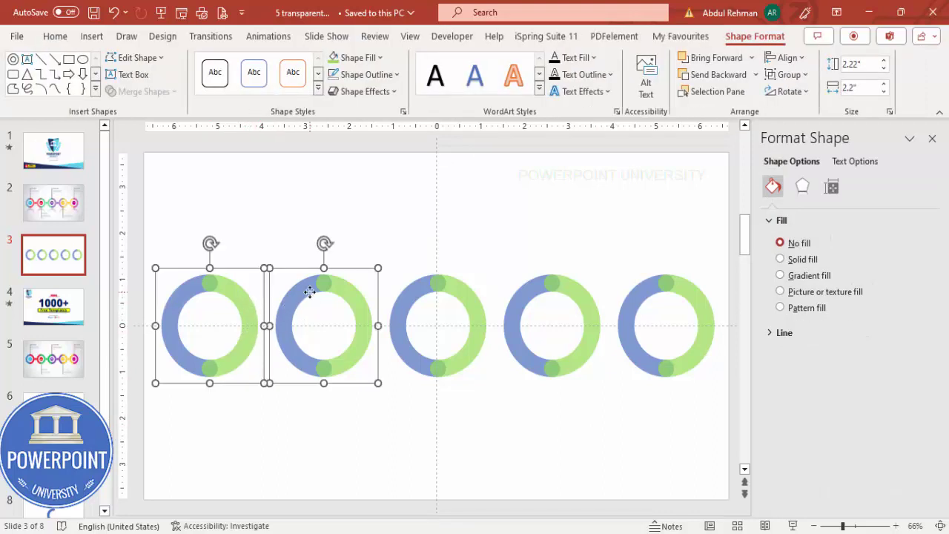
left_click_drag(349, 290, 391, 184)
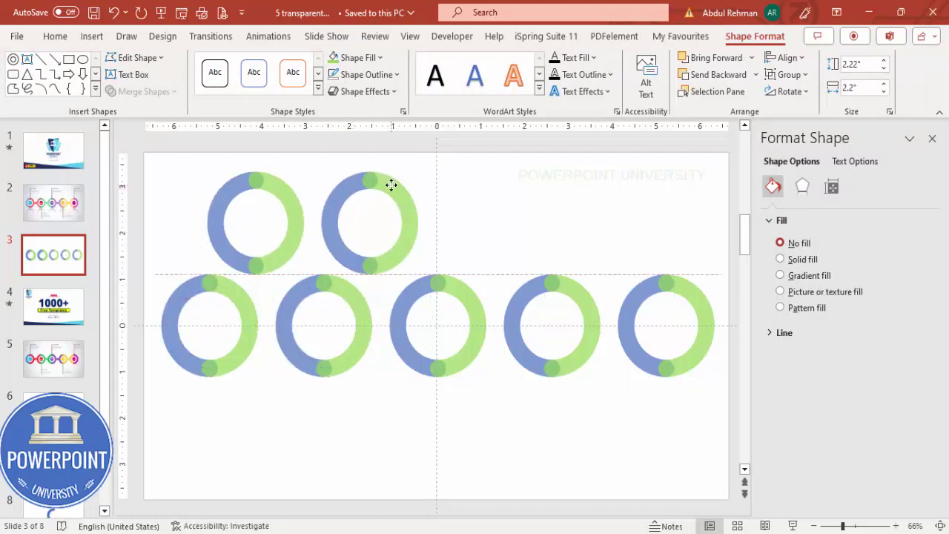
left_click(447, 206)
Step: Delete the green half of the right copy and the blue half of the left copy
double_click(401, 203)
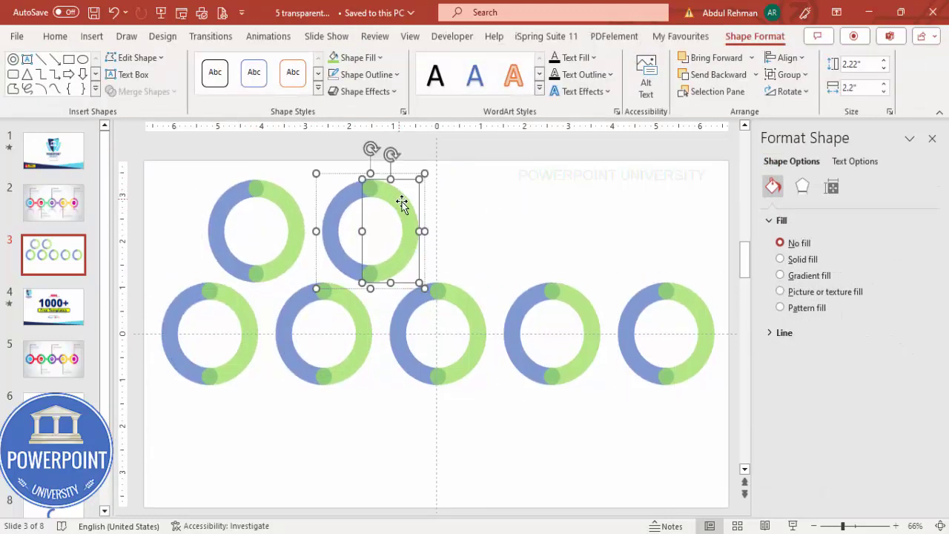
key("Delete")
double_click(232, 194)
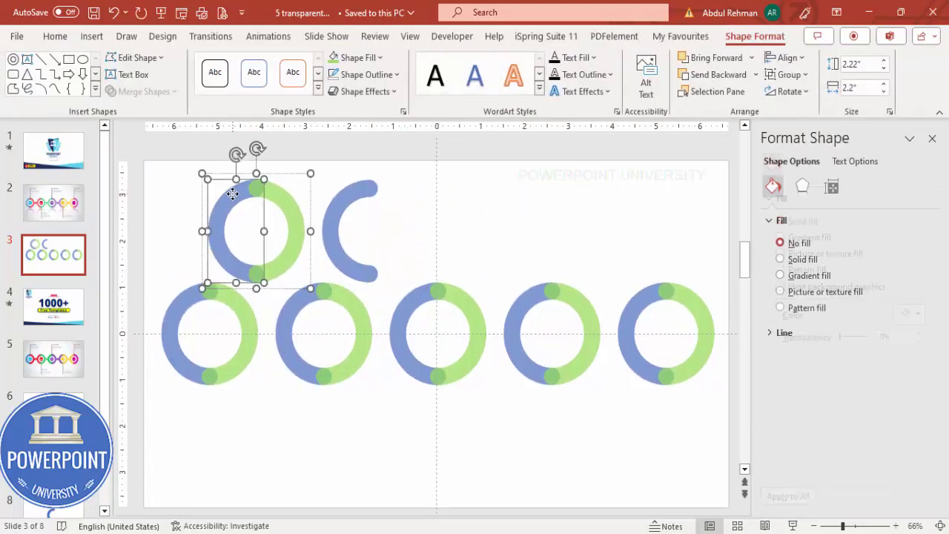
key("Delete")
left_click(308, 186)
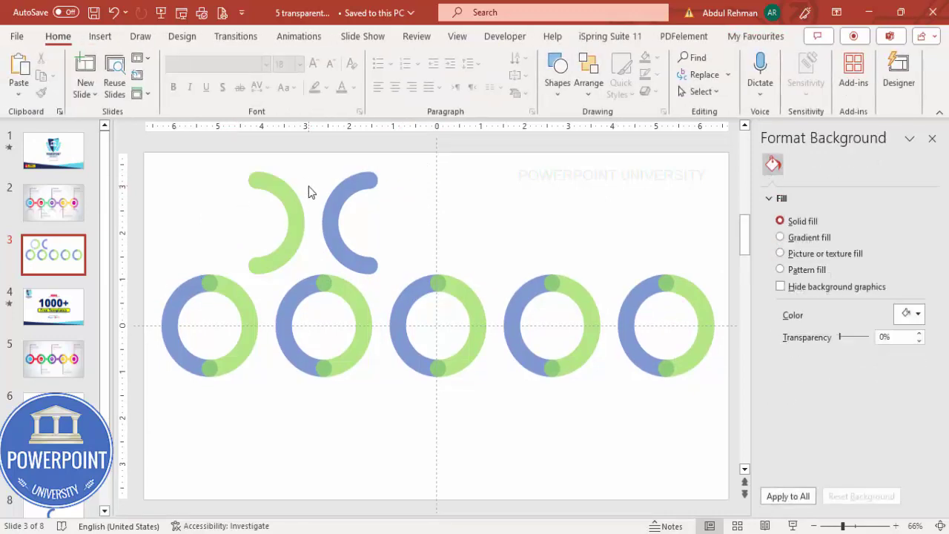
left_click(101, 36)
Step: Draw a rectangle bridging the gap between the green and blue arcs
left_click(293, 82)
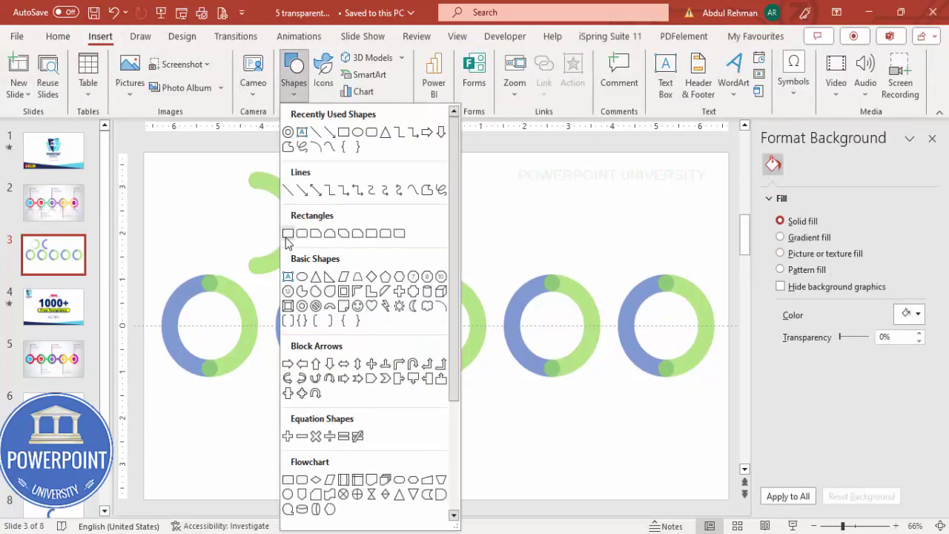
left_click(287, 233)
left_click_drag(294, 207, 335, 235)
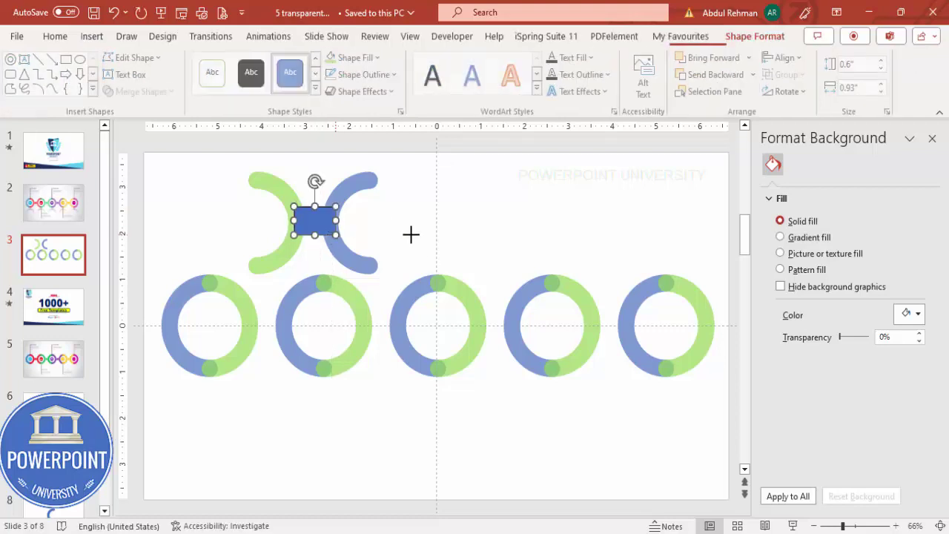
Step: Make the rectangle 60% transparent and shift it slightly down between the arcs
left_click(863, 526)
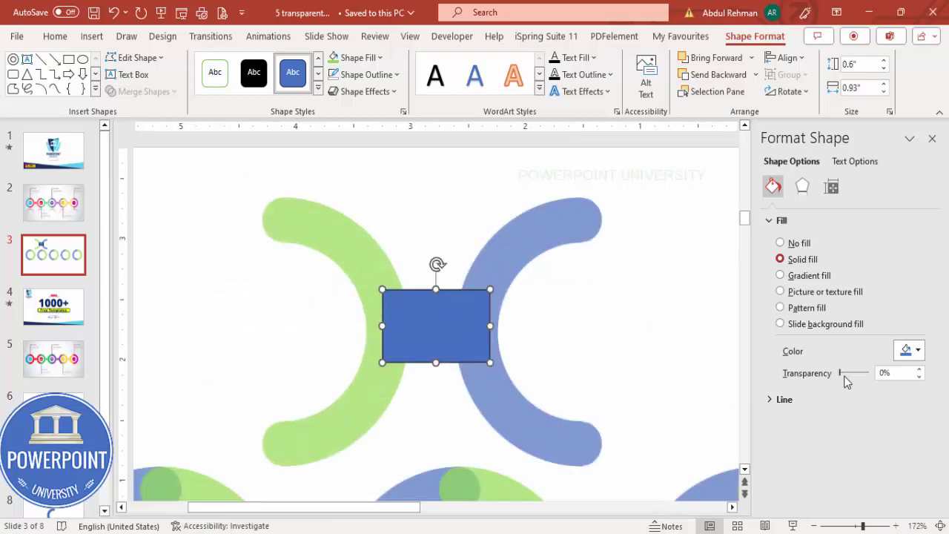
left_click_drag(848, 374, 858, 374)
left_click_drag(450, 318, 447, 324)
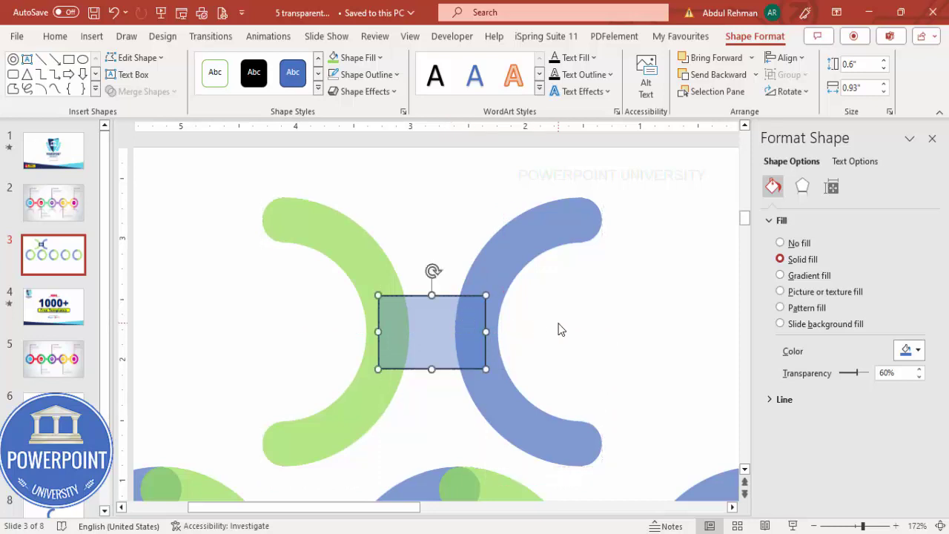
Step: Remove the translucent rectangle's outline
left_click(560, 330)
left_click(462, 318)
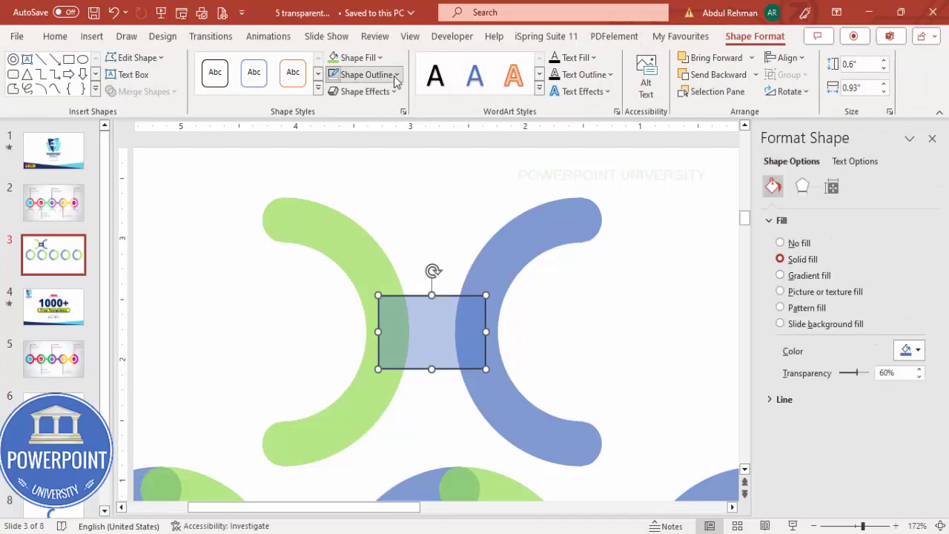
left_click(396, 76)
left_click(363, 277)
left_click(593, 339)
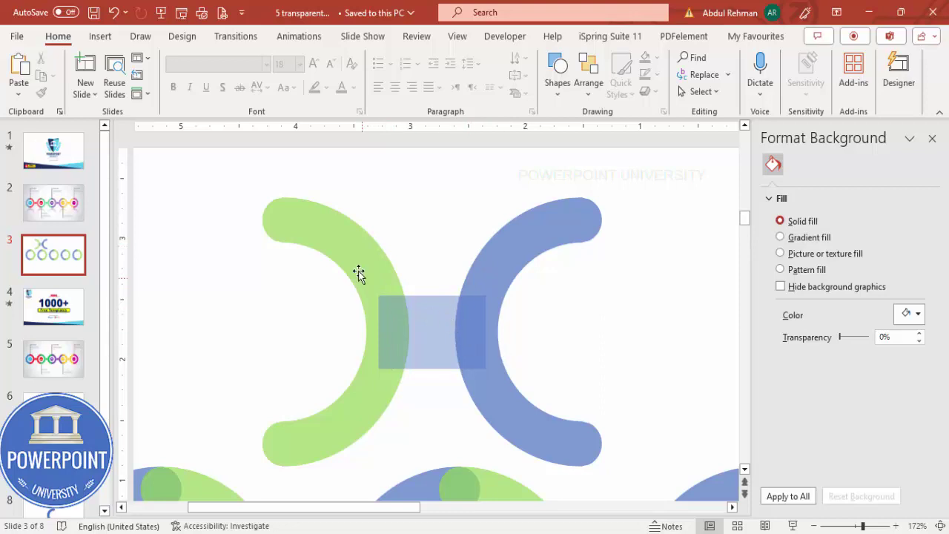
Step: Subtract the green arc from the rectangle to notch its left side
left_click(422, 315)
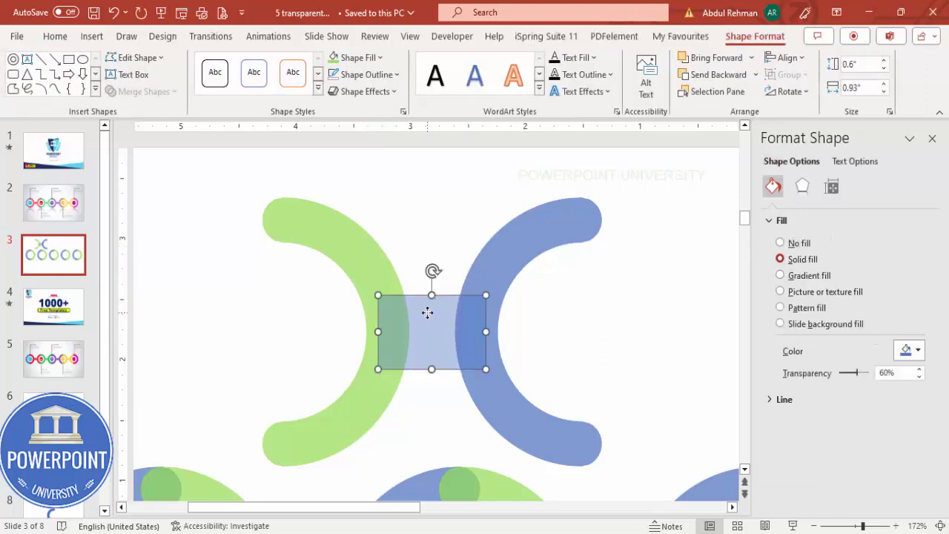
left_click(355, 257, "shift")
left_click(143, 91)
left_click(146, 194)
left_click(154, 195)
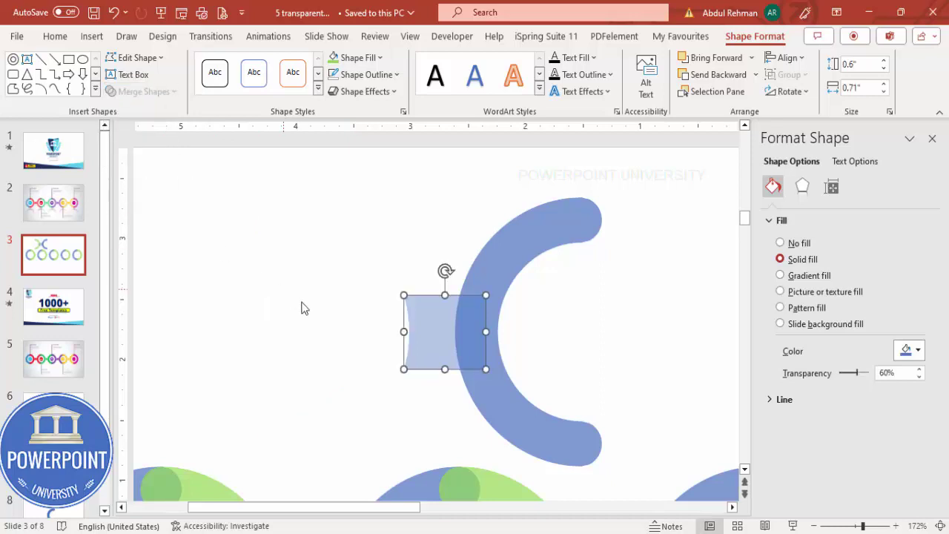
Step: Subtract the blue arc from the rectangle, leaving a concave connector piece
left_click(502, 263, "shift")
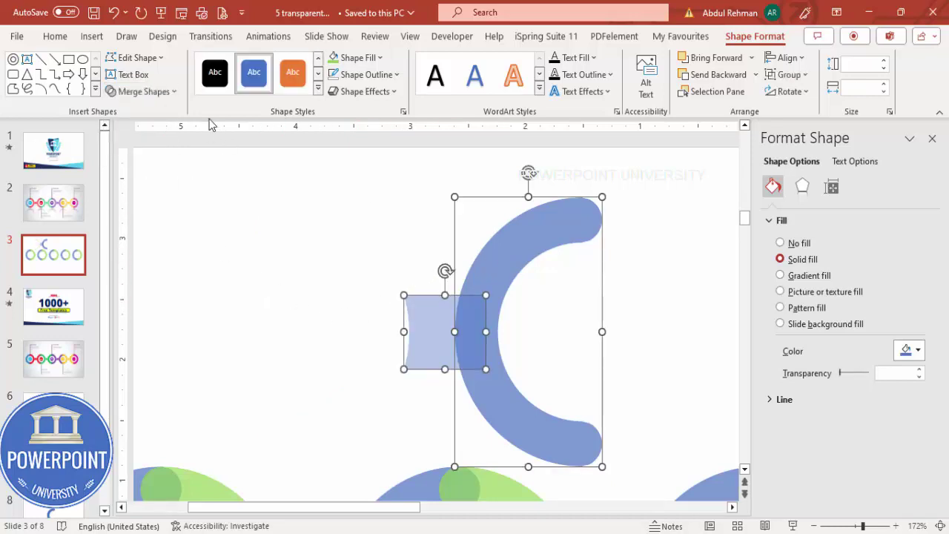
left_click(141, 91)
left_click(148, 194)
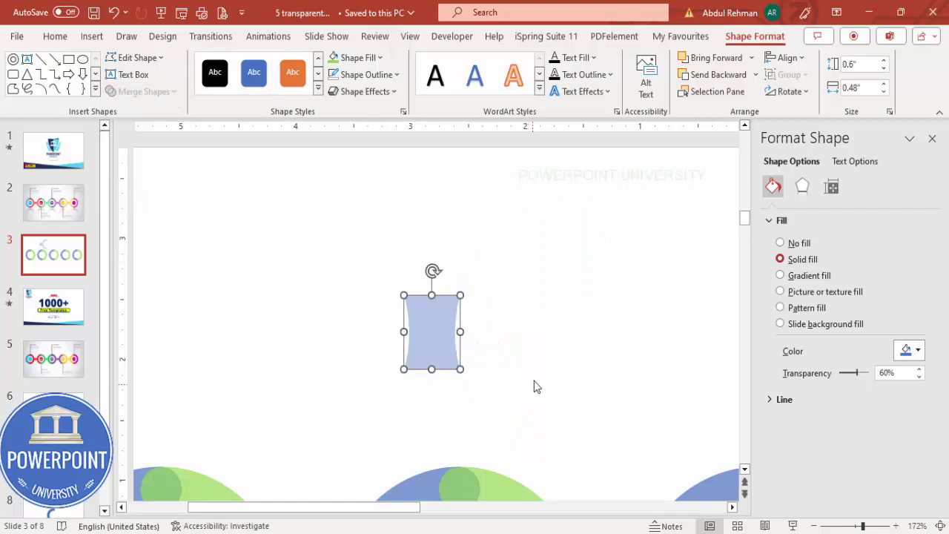
scroll(519, 348, "down", 3)
left_click_drag(436, 212, 322, 402)
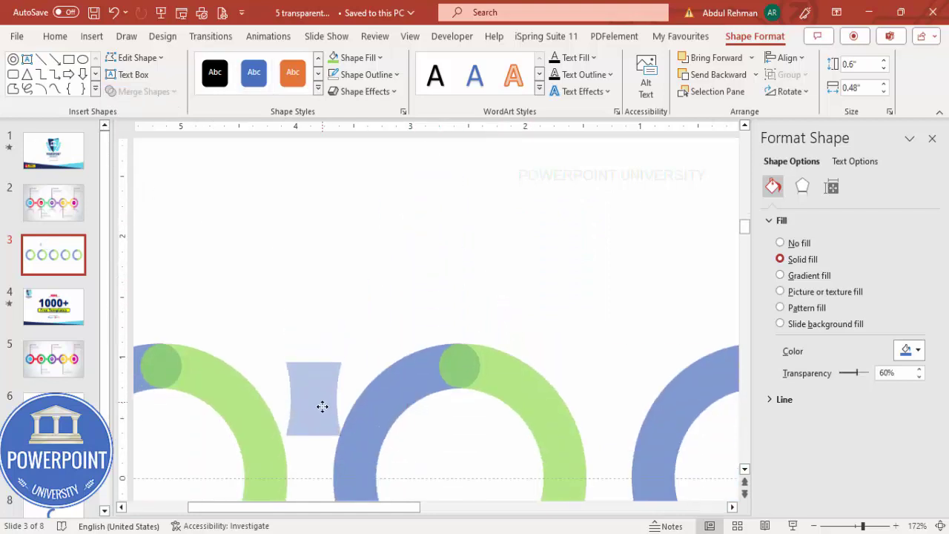
scroll(325, 407, "down", 3)
Step: Move the connector between rings 1 and 2, then copy it into the next ring gap
left_click_drag(315, 346, 310, 408)
left_click(919, 526)
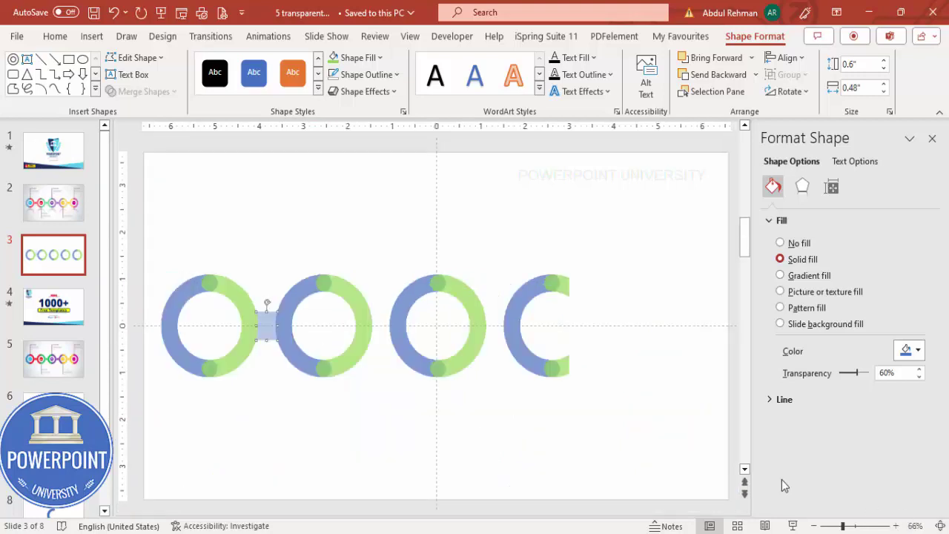
left_click_drag(267, 371, 609, 369)
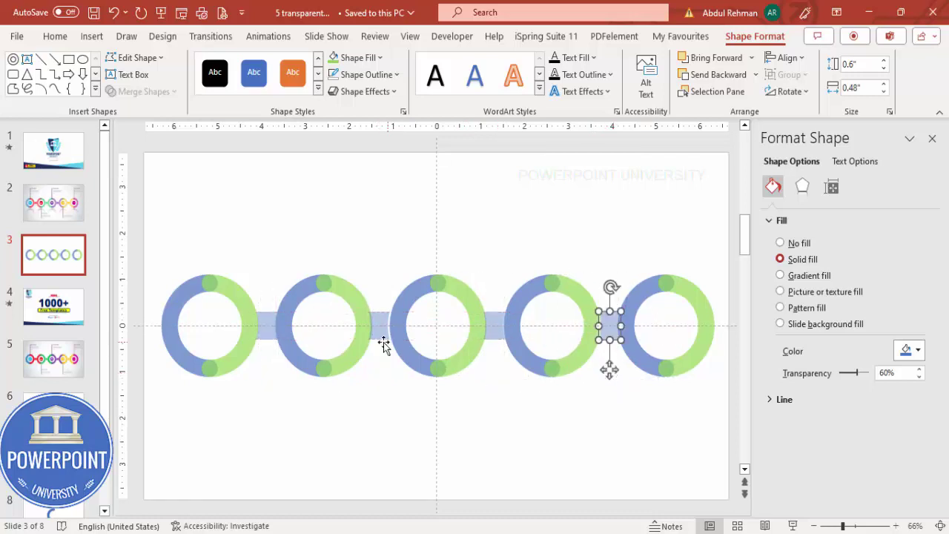
Step: Nudge the connector between rings 2 and 3 two steps right against the ring
left_click(382, 331)
left_click(889, 526)
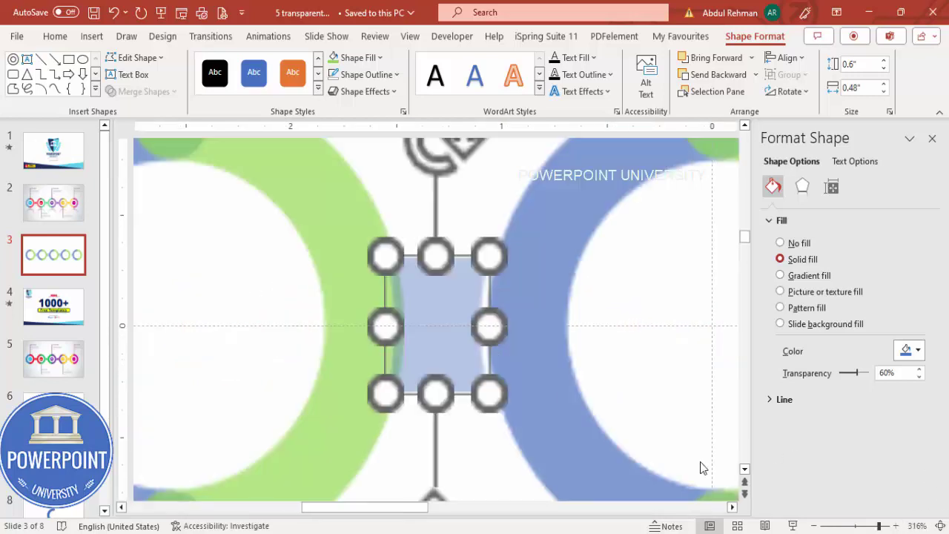
key("ctrl+Right")
key("ctrl+Right")
key("ctrl+Right")
key("ctrl+Right")
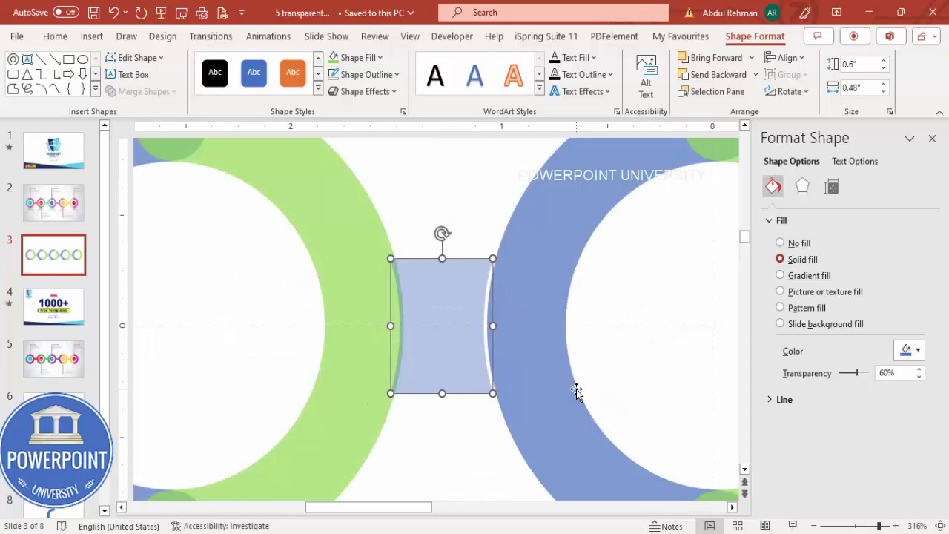
key("ctrl+Right")
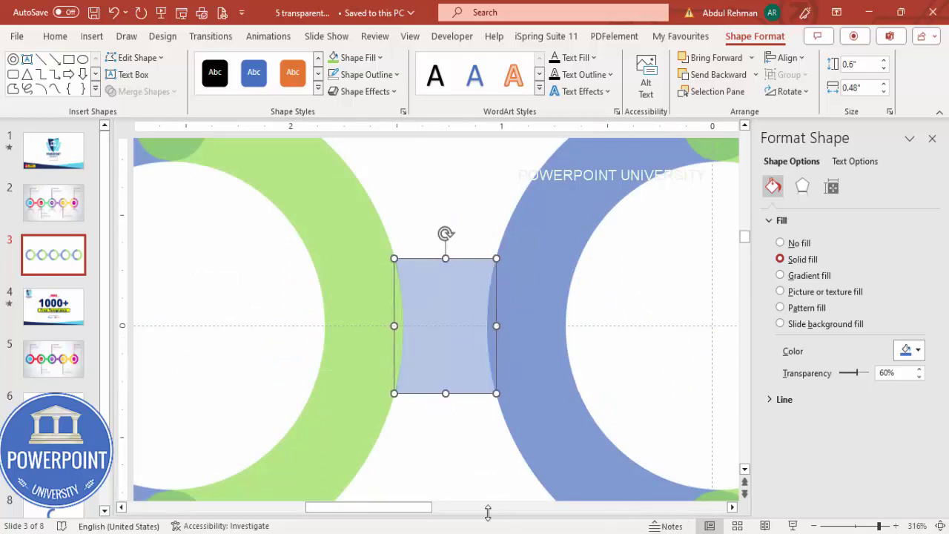
left_click_drag(428, 515, 505, 508)
Step: Fine-tune the next connector's position with a right then left nudge
left_click(559, 315)
key("ctrl+Right")
key("ctrl+Right")
key("ctrl+Left")
key("ctrl+Left")
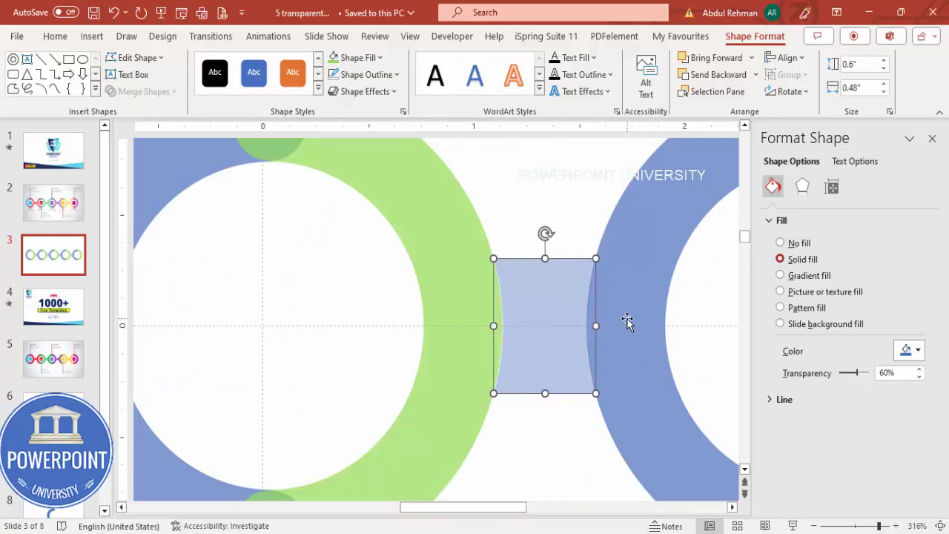
left_click_drag(507, 507, 618, 513)
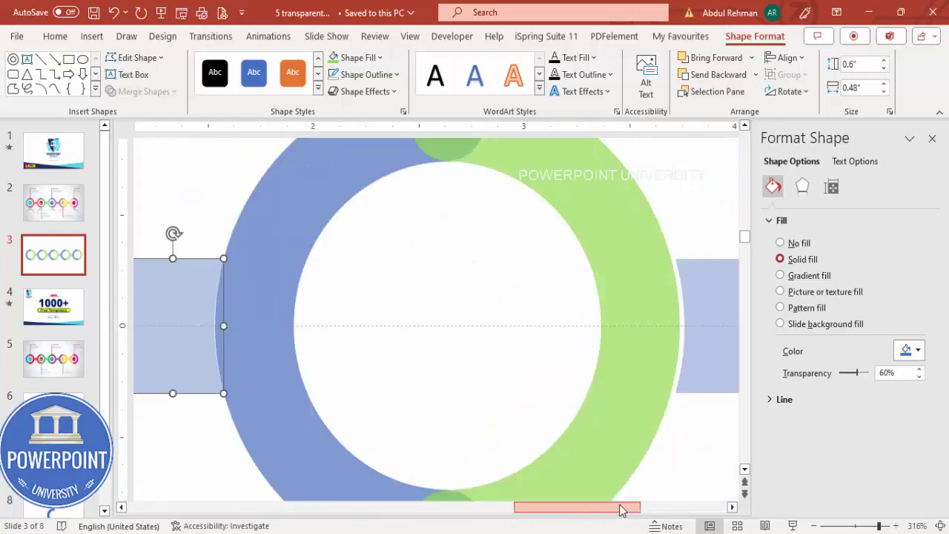
Step: Nudge the following connector two steps left, then review the whole five-ring chain
left_click(540, 314)
key("ctrl+Left")
key("ctrl+Left")
key("ctrl+Left")
key("ctrl+Left")
key("ctrl+Left")
key("ctrl+Left")
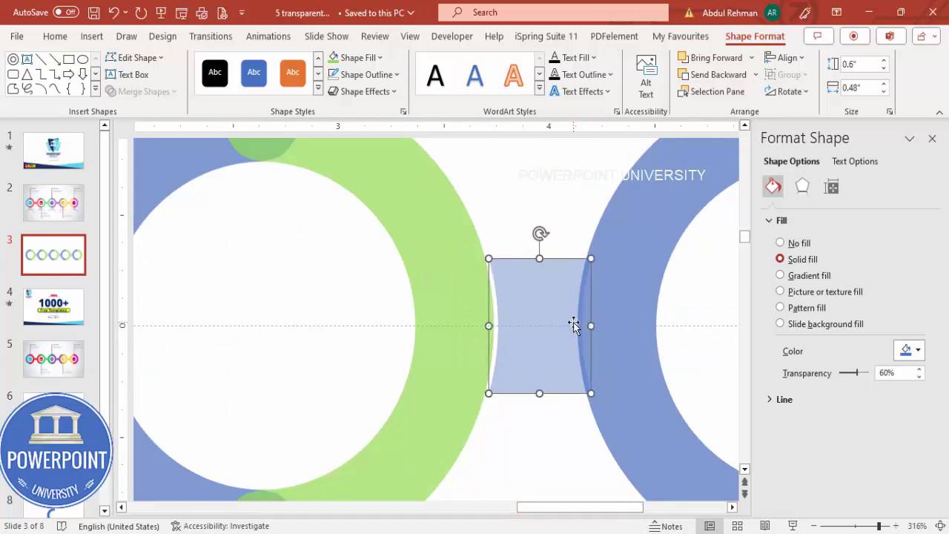
key("ctrl+Left")
left_click_drag(524, 513, 610, 503)
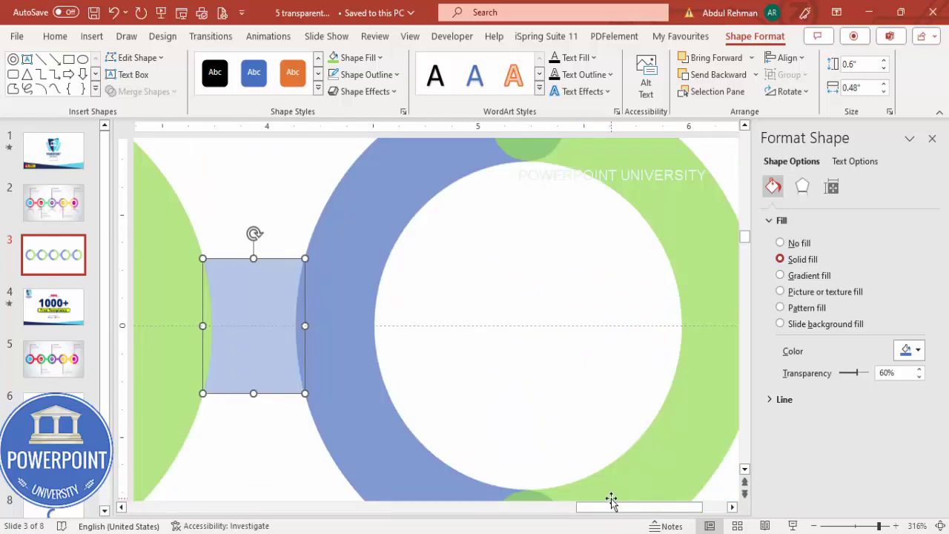
left_click(942, 524)
left_click(568, 220)
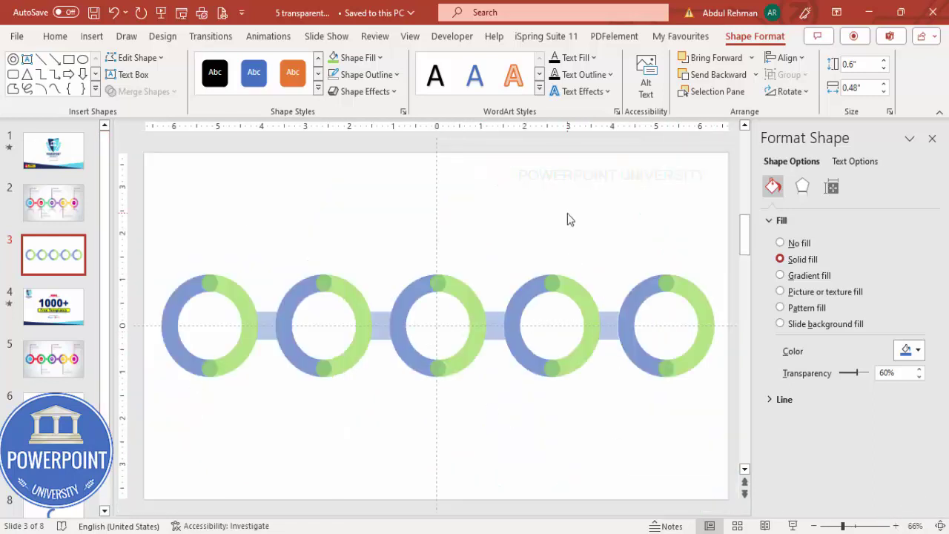